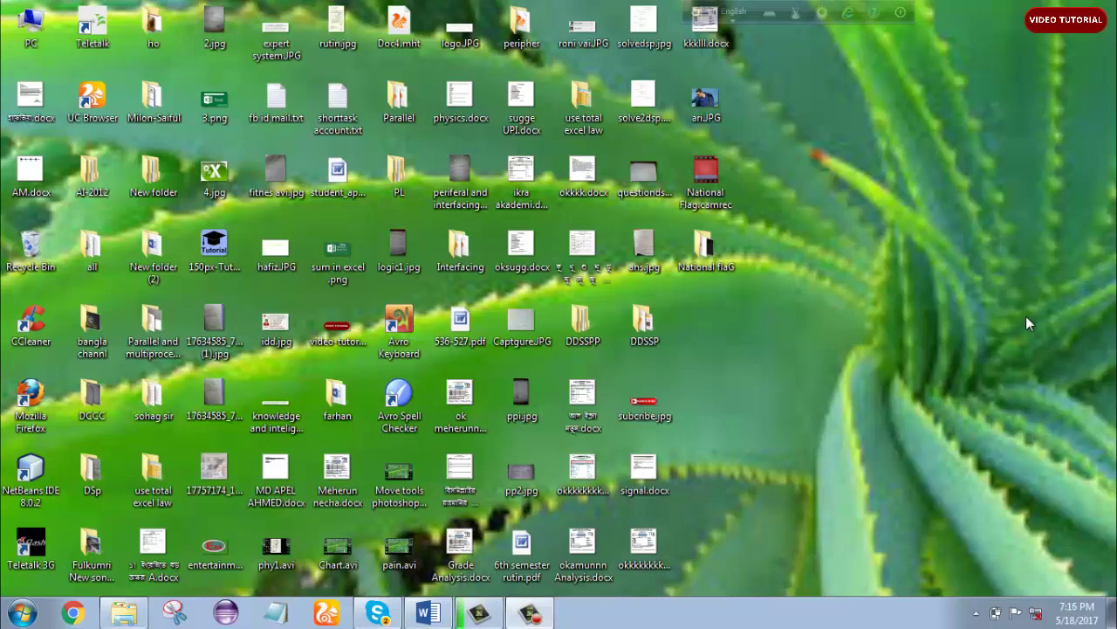
Bring Word forward, start a new blank document, and set the font size to 37.
click(420, 615)
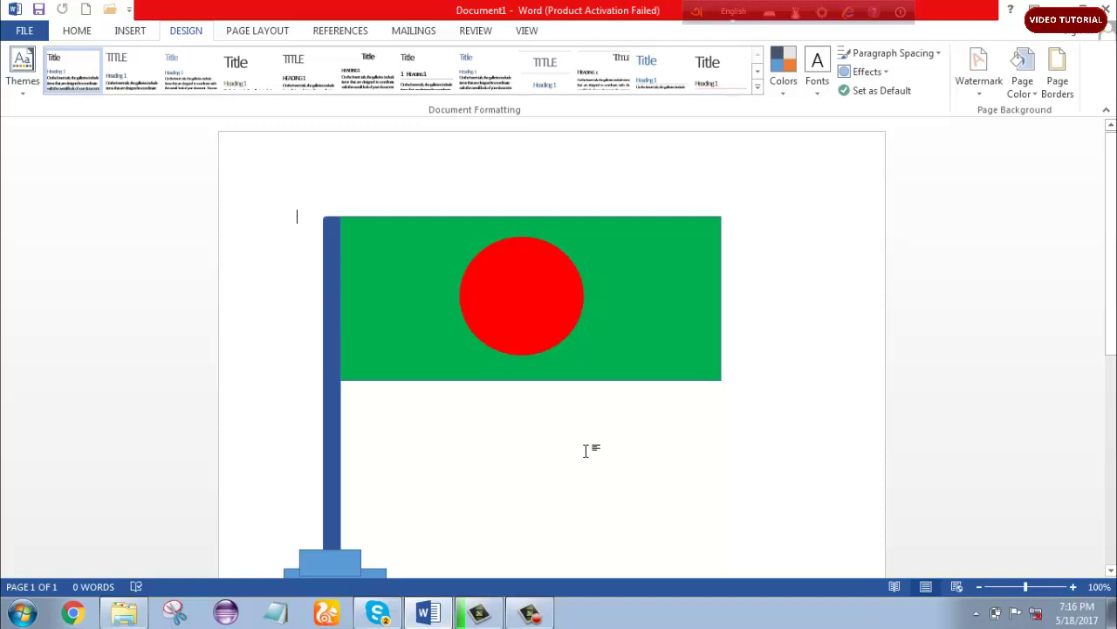
key(ctrl+n)
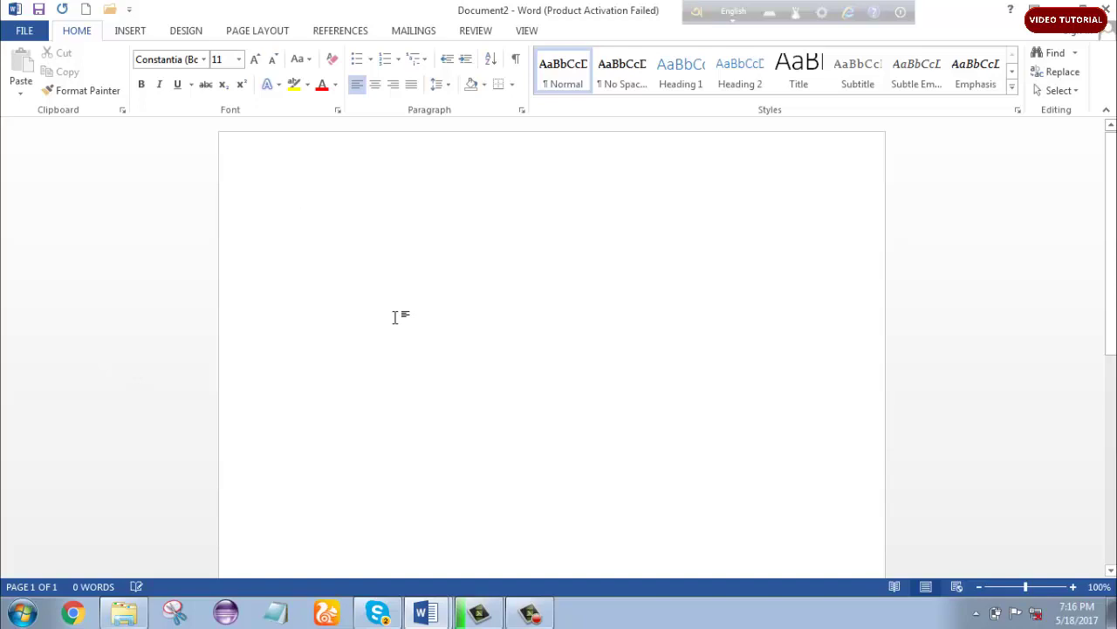
key(ctrl+bracketright)
key(ctrl+bracketright)
key(ctrl+bracketright)
key(ctrl+bracketright)
Browse the PAGE LAYOUT and DESIGN ribbon tabs, then return to HOME.
click(247, 35)
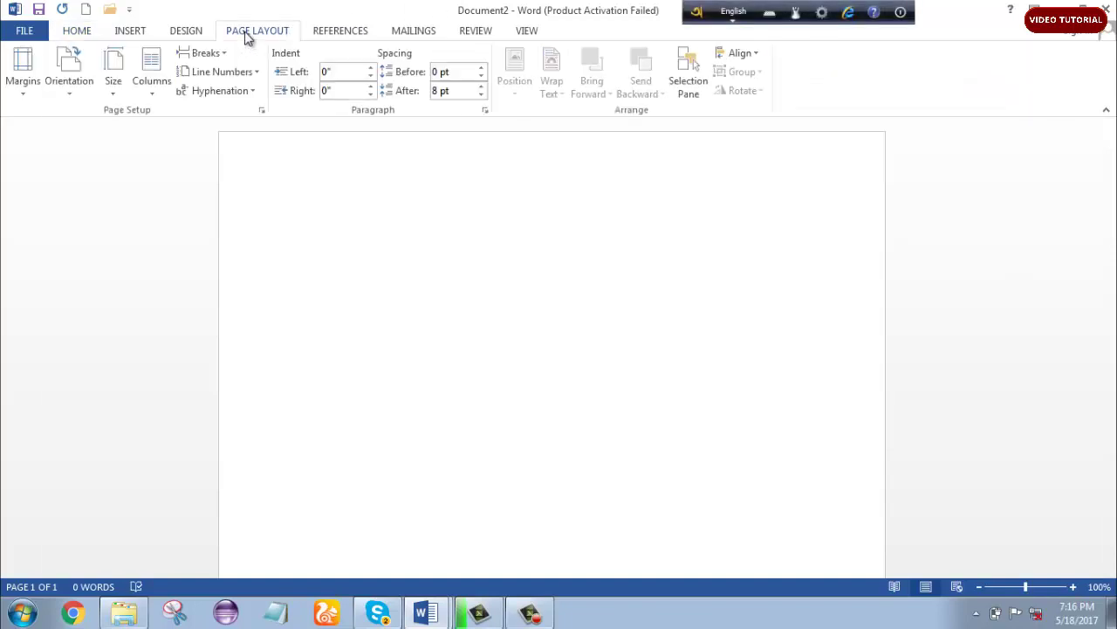
click(197, 35)
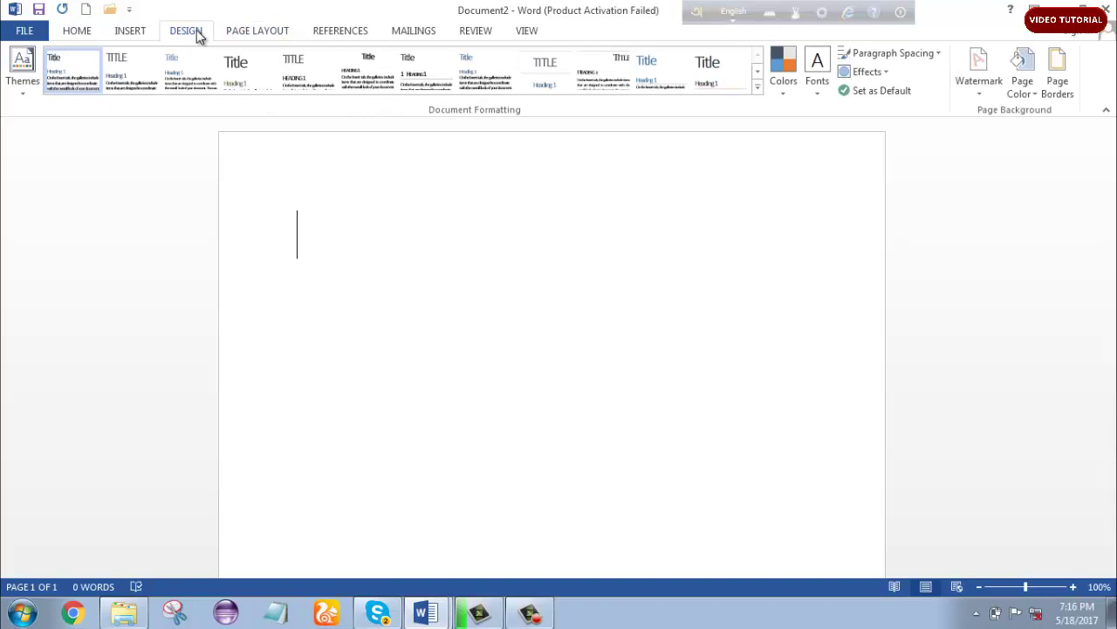
click(133, 34)
click(76, 34)
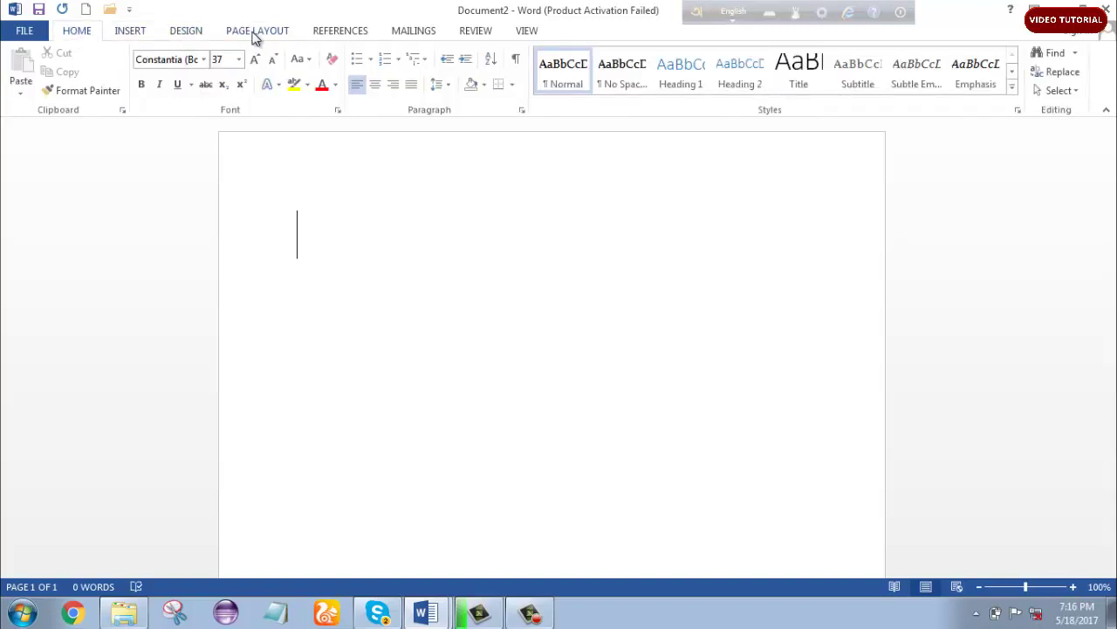
Show the DESIGN tab's page background options for Document2.
click(196, 36)
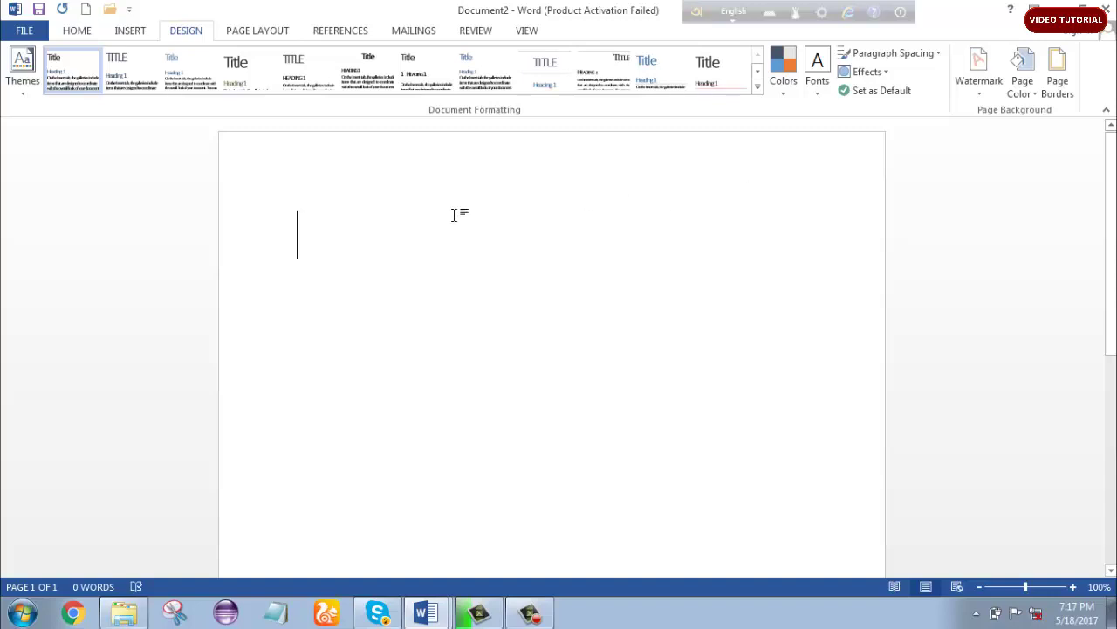
Apply the CONFIDENTIAL 1 diagonal watermark preset, inspect the page, then undo it.
click(984, 71)
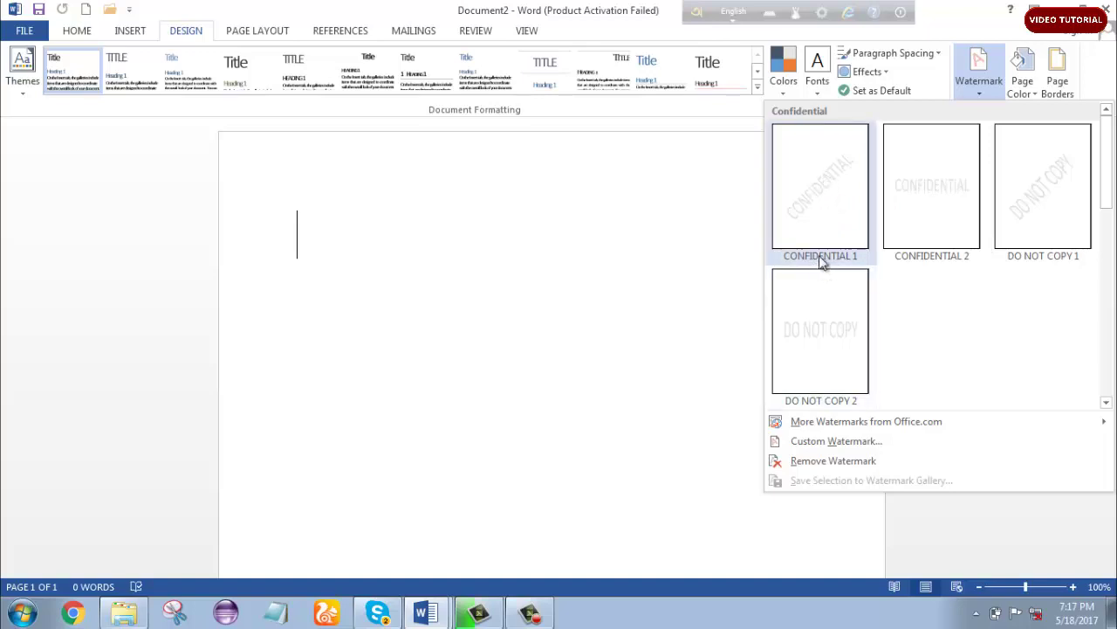
click(829, 223)
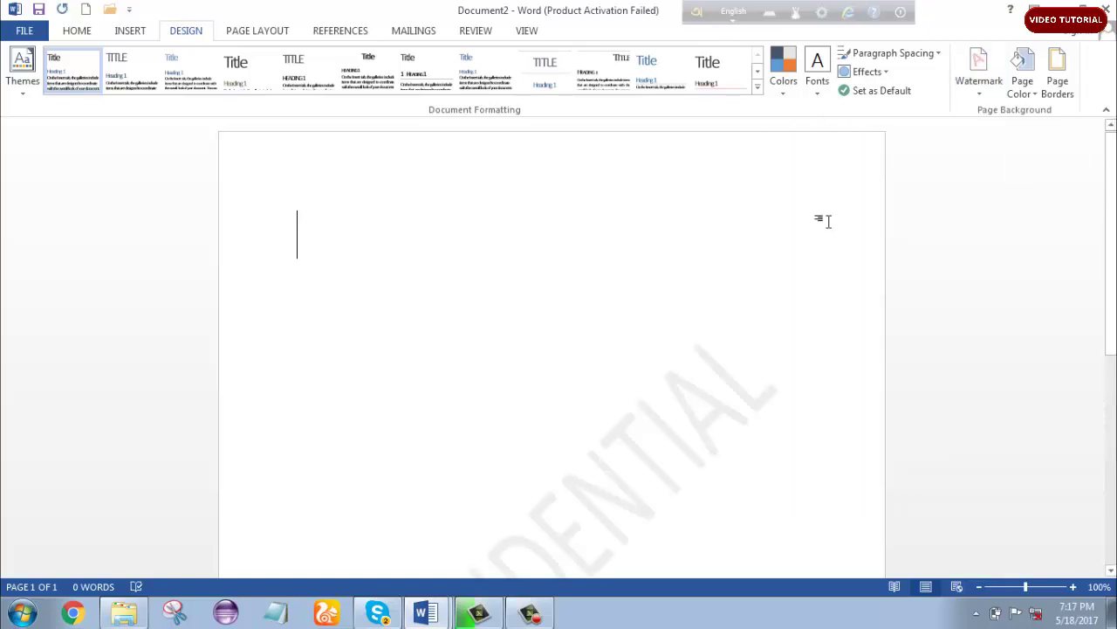
scroll(595, 276, down, 1)
scroll(595, 275, down, 2)
scroll(597, 276, down, 2)
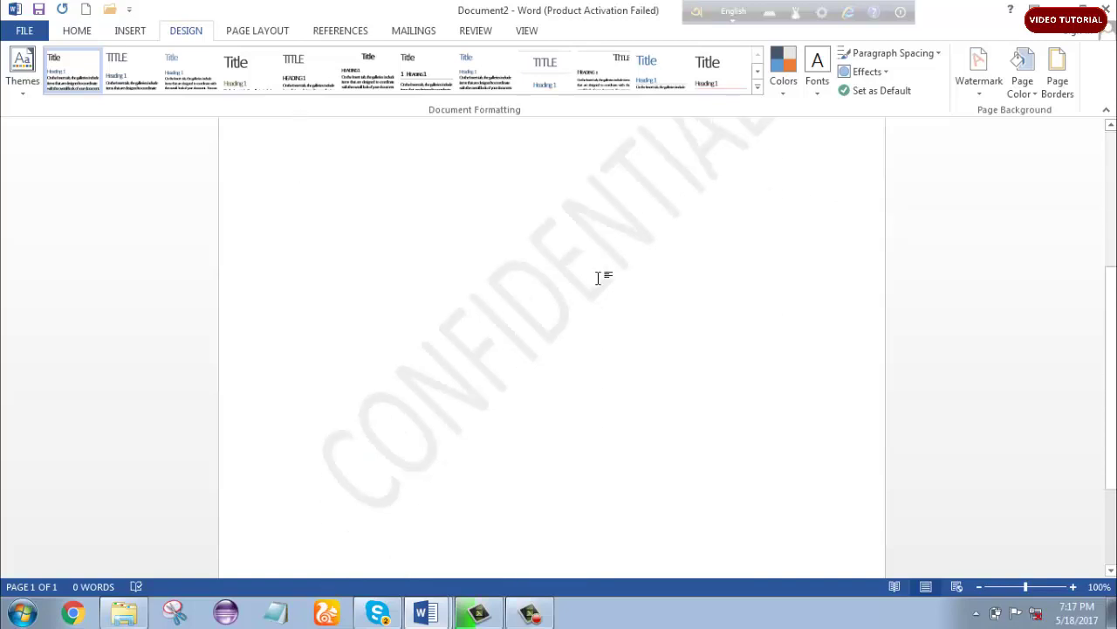
scroll(597, 277, up, 3)
double_click(550, 284)
double_click(704, 404)
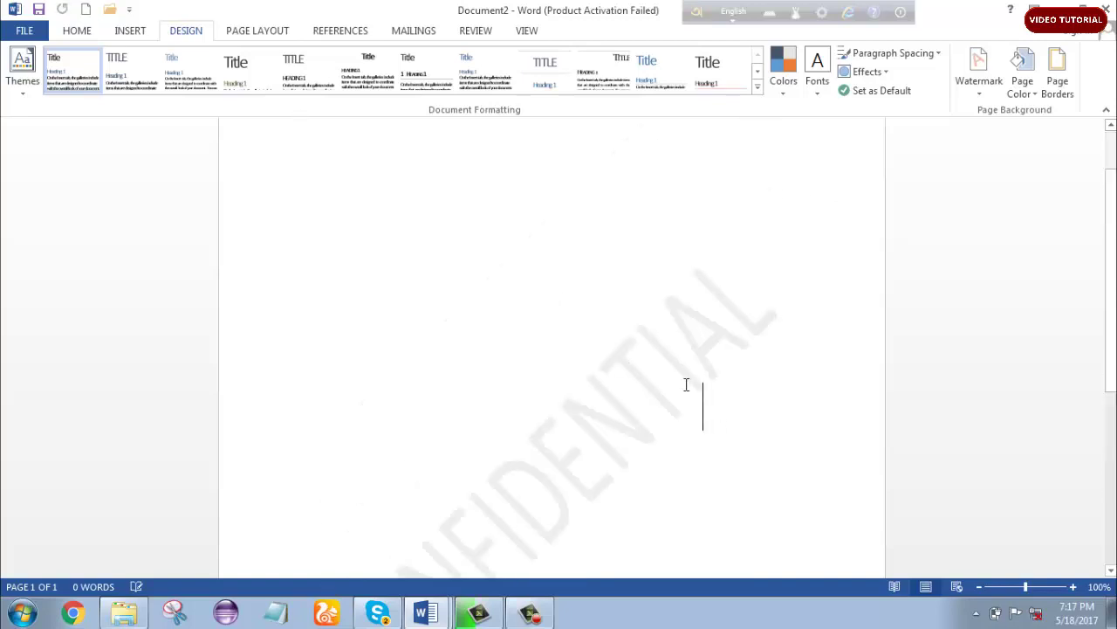
double_click(683, 382)
key(ctrl+z)
key(ctrl+z)
Open the Watermark gallery on the DESIGN tab.
click(990, 83)
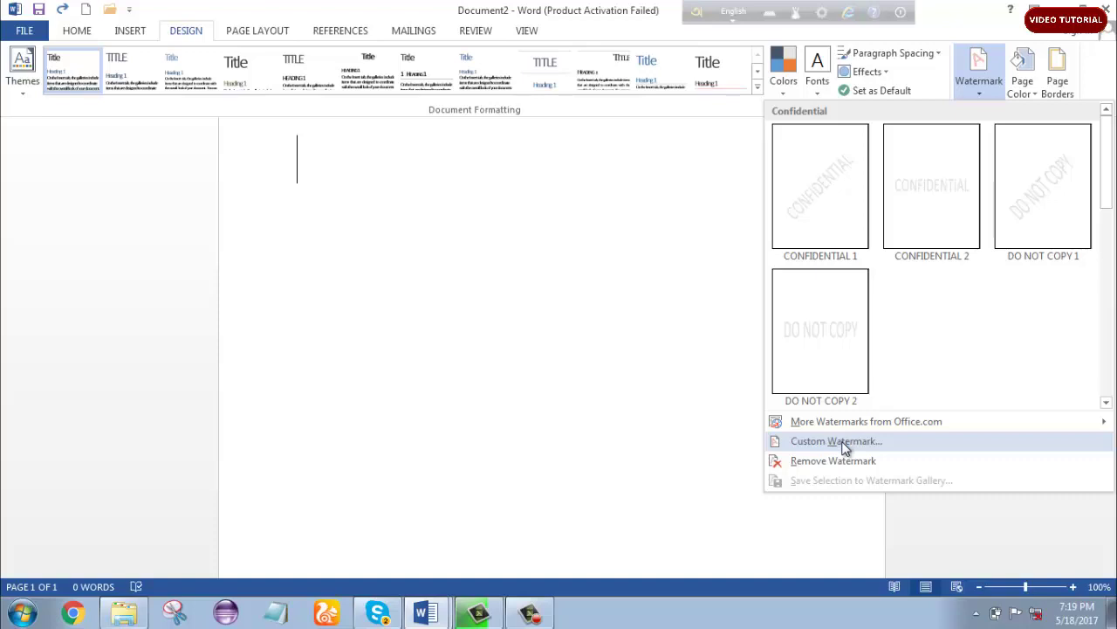
In Custom Watermark, choose a Picture watermark with the scale kept at Auto.
click(845, 445)
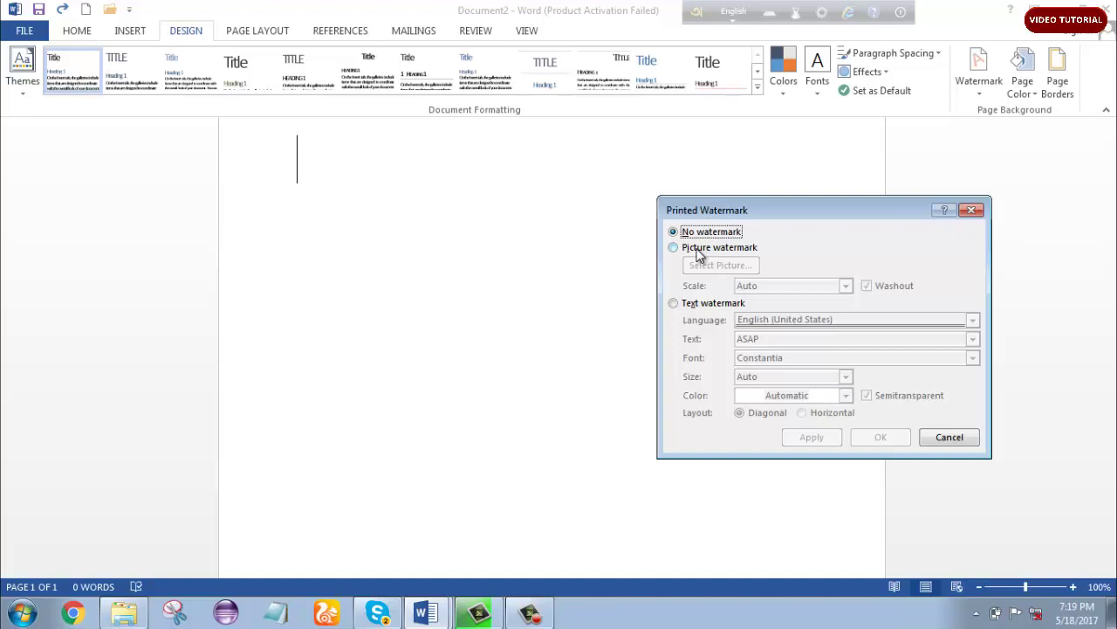
click(698, 251)
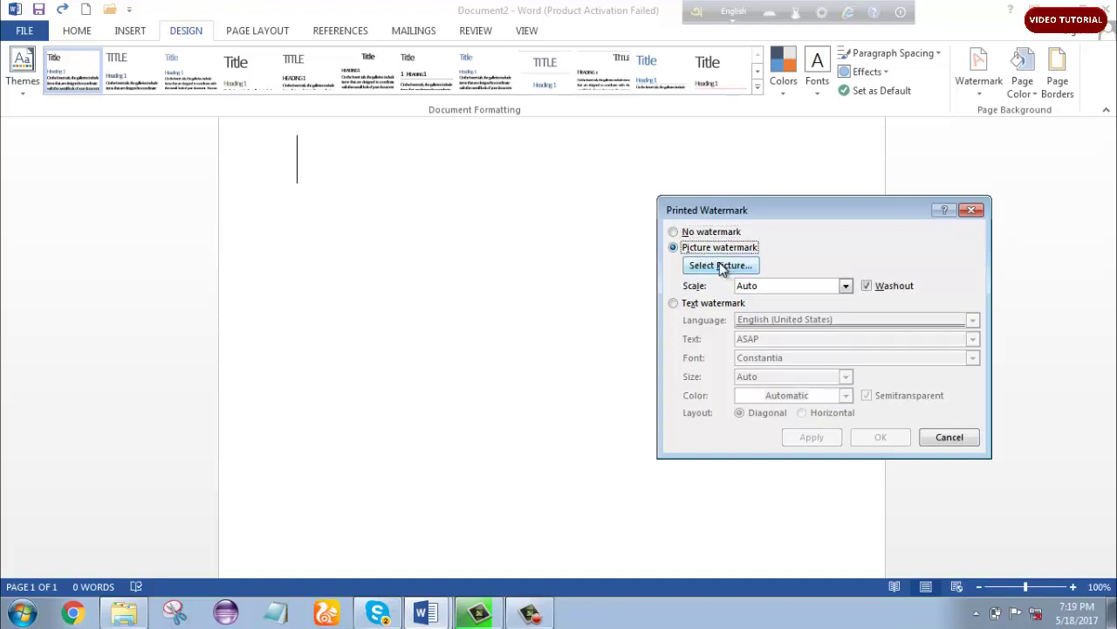
click(845, 288)
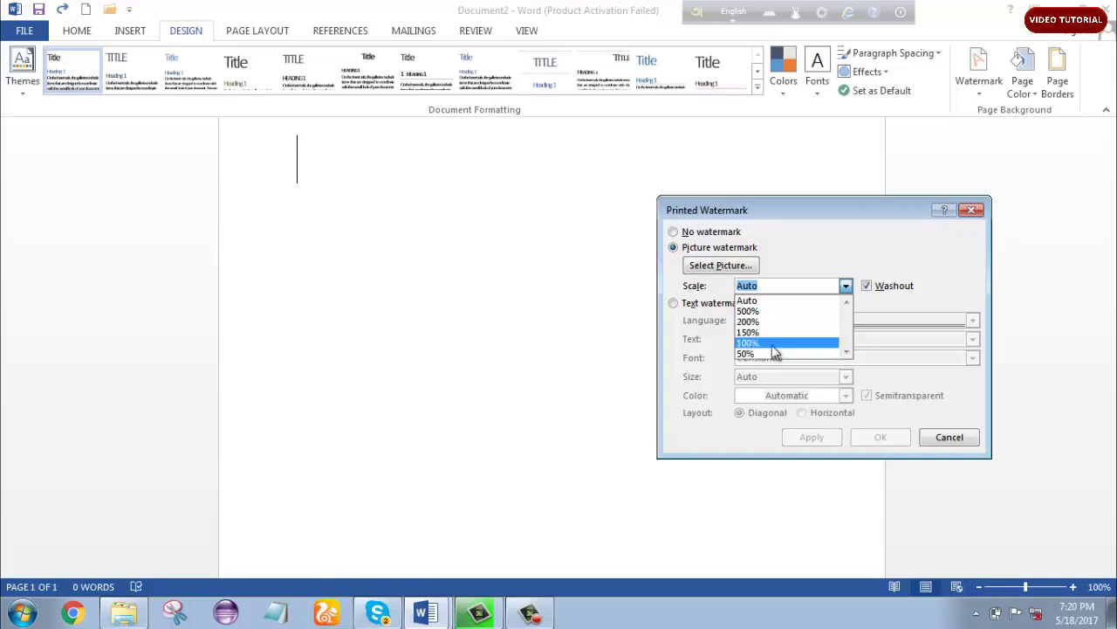
click(793, 288)
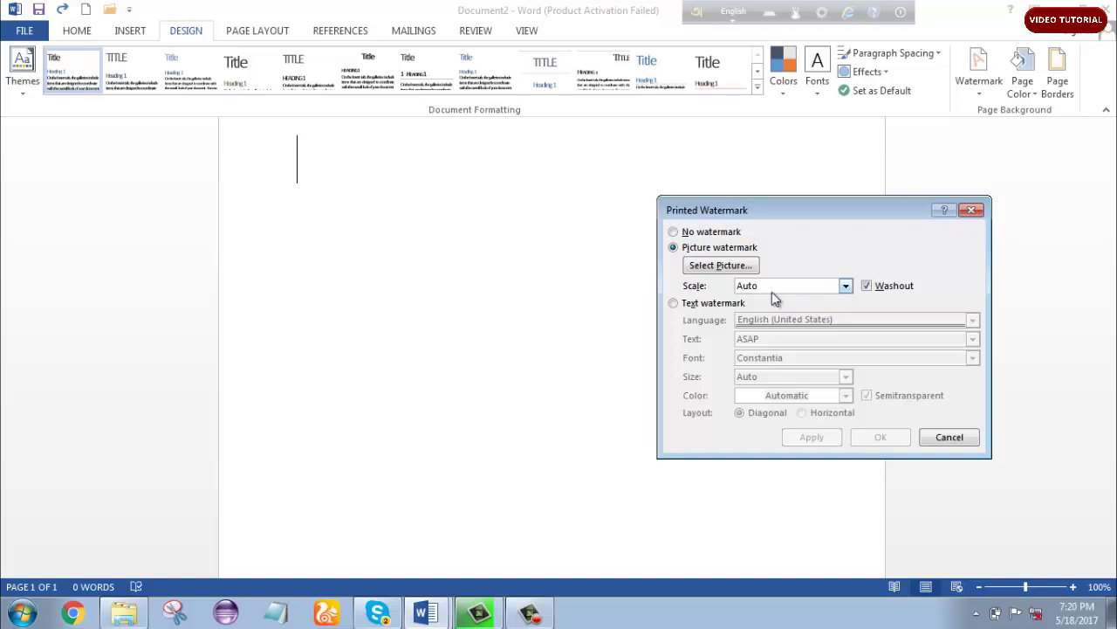
Browse the Pictures folders for a watermark image, then cancel without choosing one.
click(732, 266)
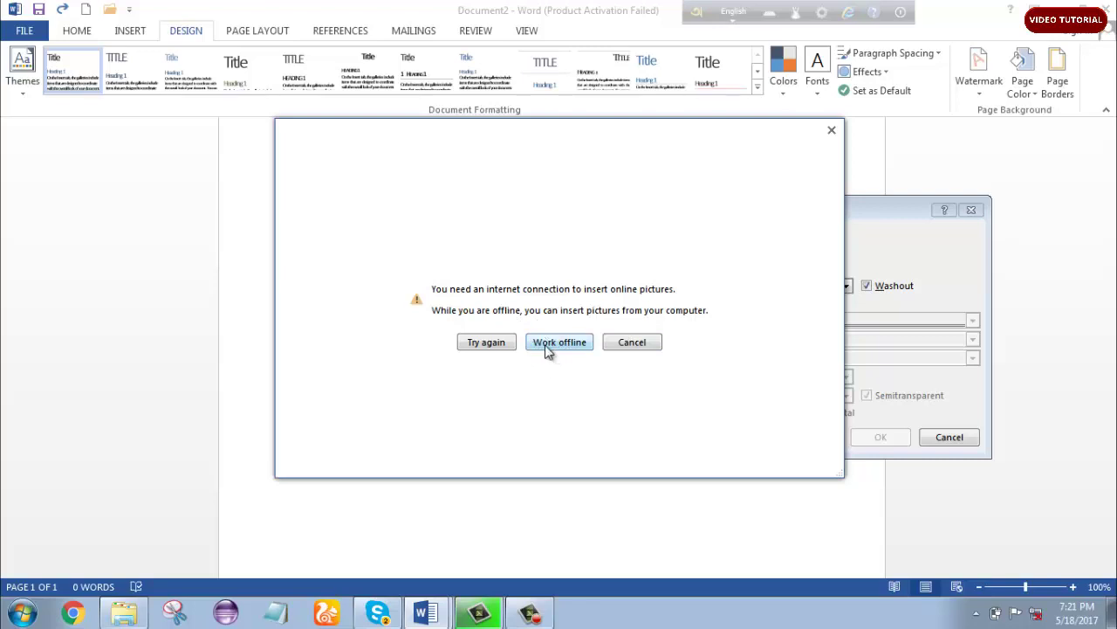
click(545, 344)
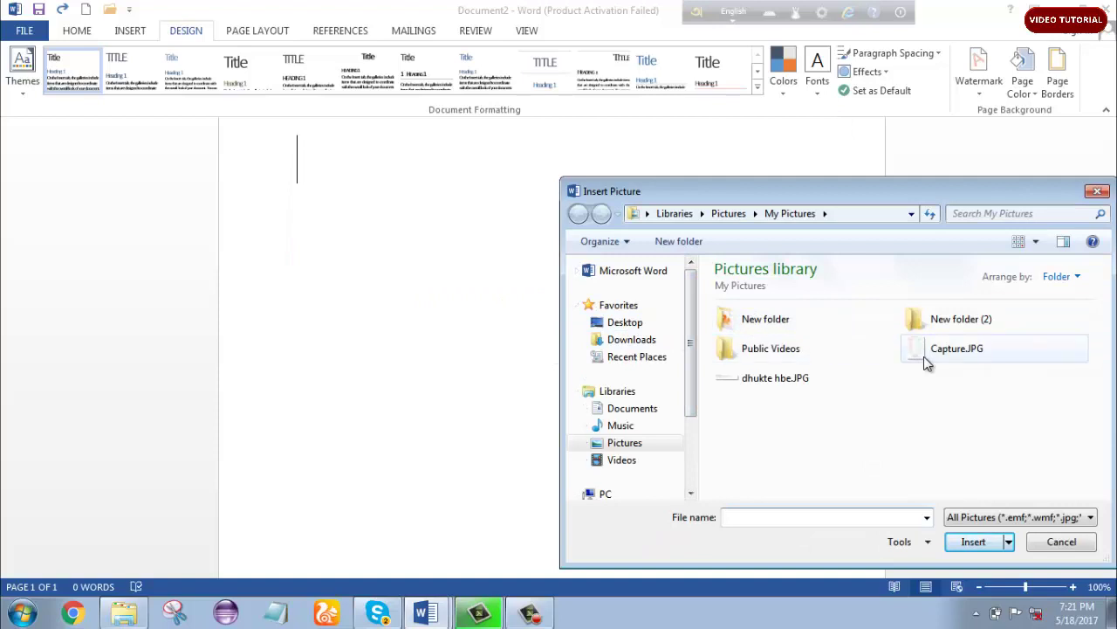
click(947, 356)
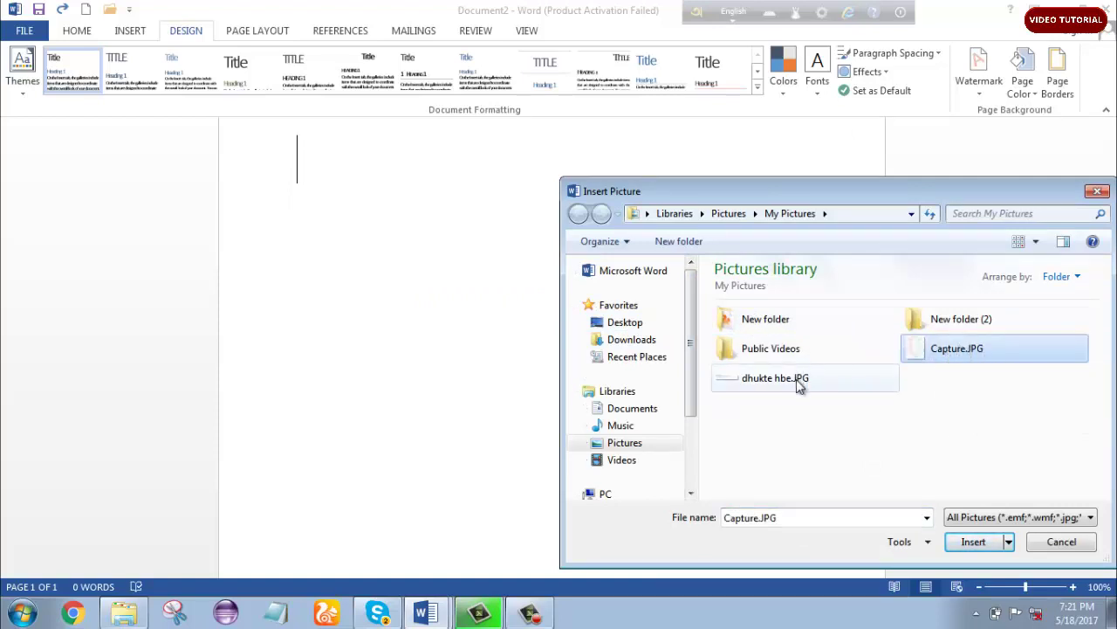
mouse_move(795, 379)
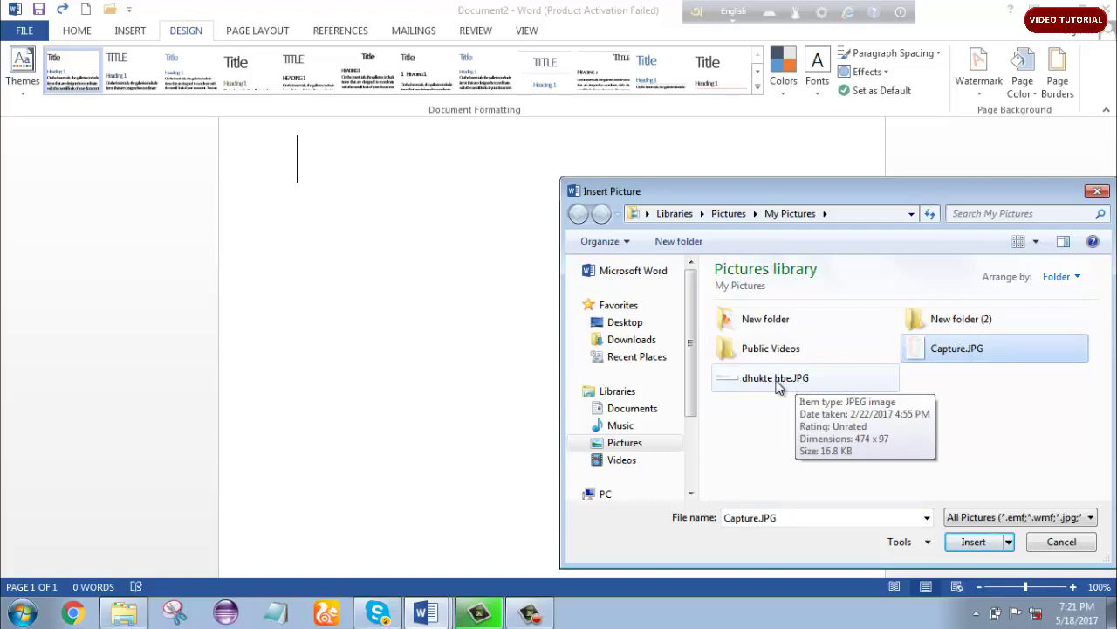
double_click(767, 324)
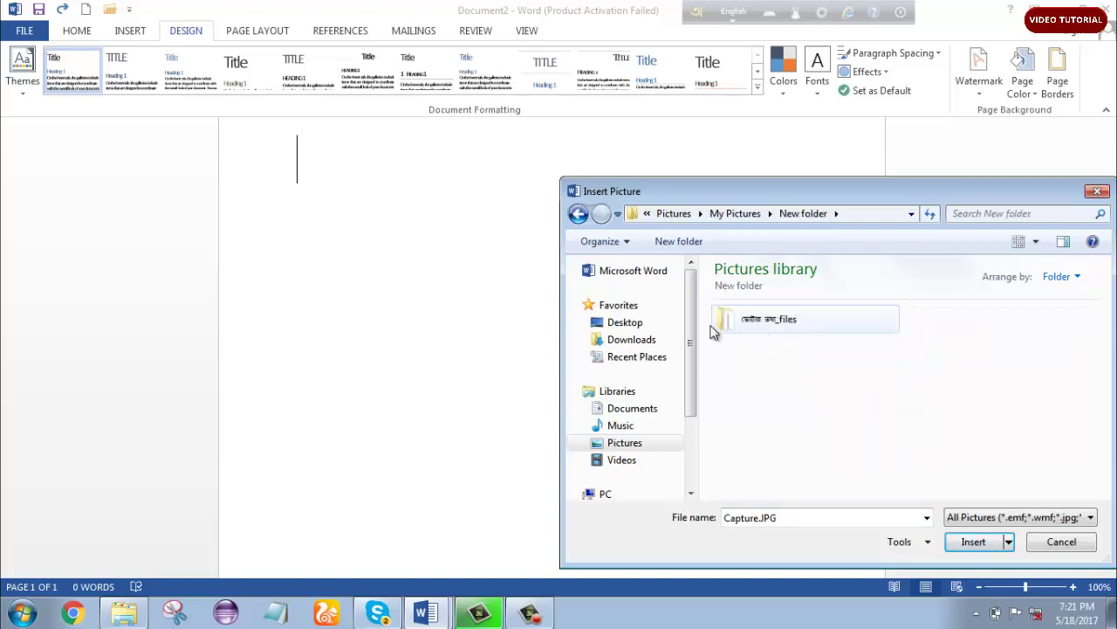
click(627, 444)
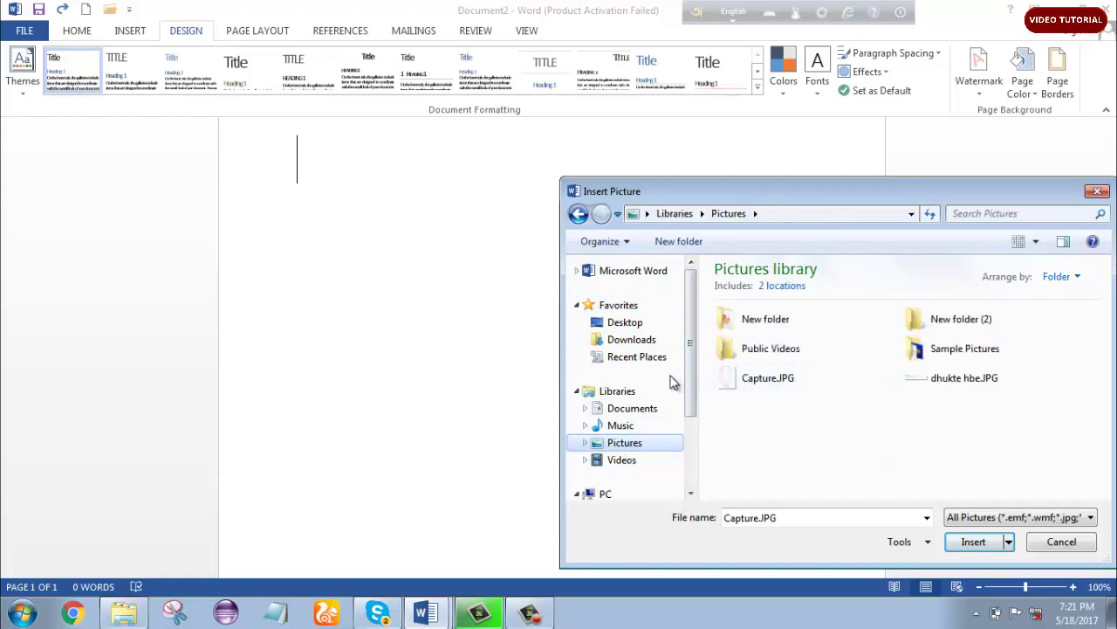
scroll(699, 384, down, 1)
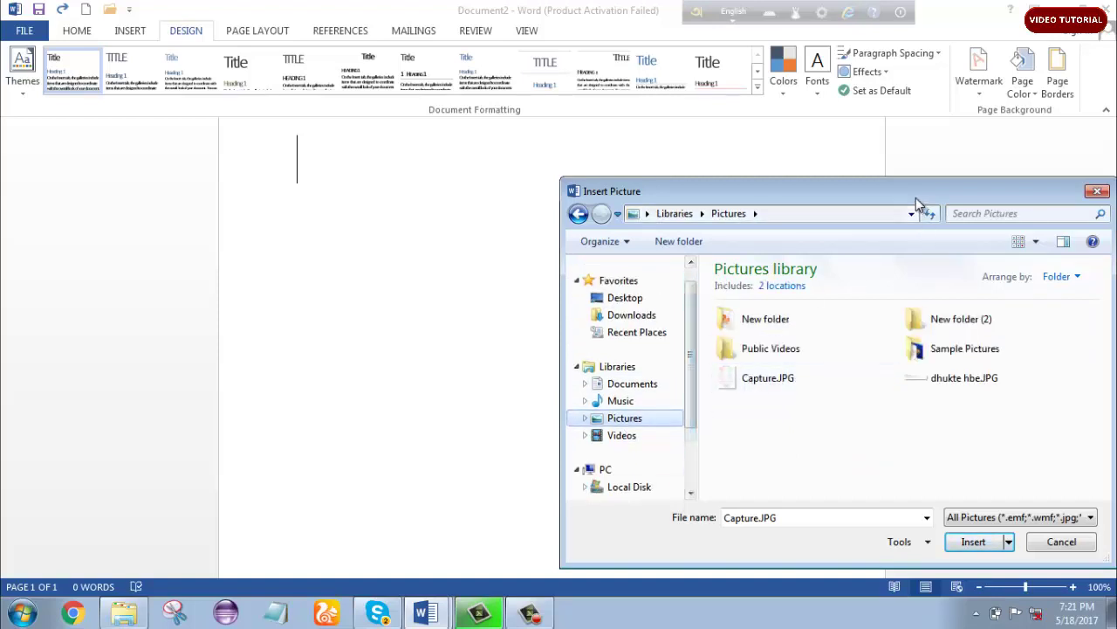
click(777, 214)
click(1061, 541)
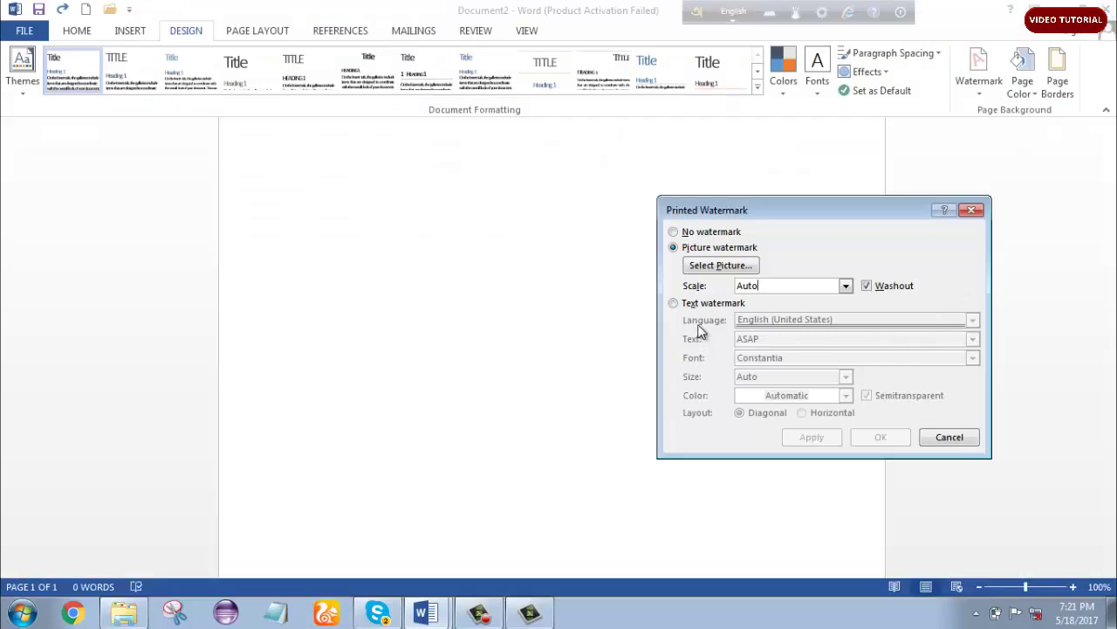
Switch to a Text watermark with the language English (United States).
click(705, 305)
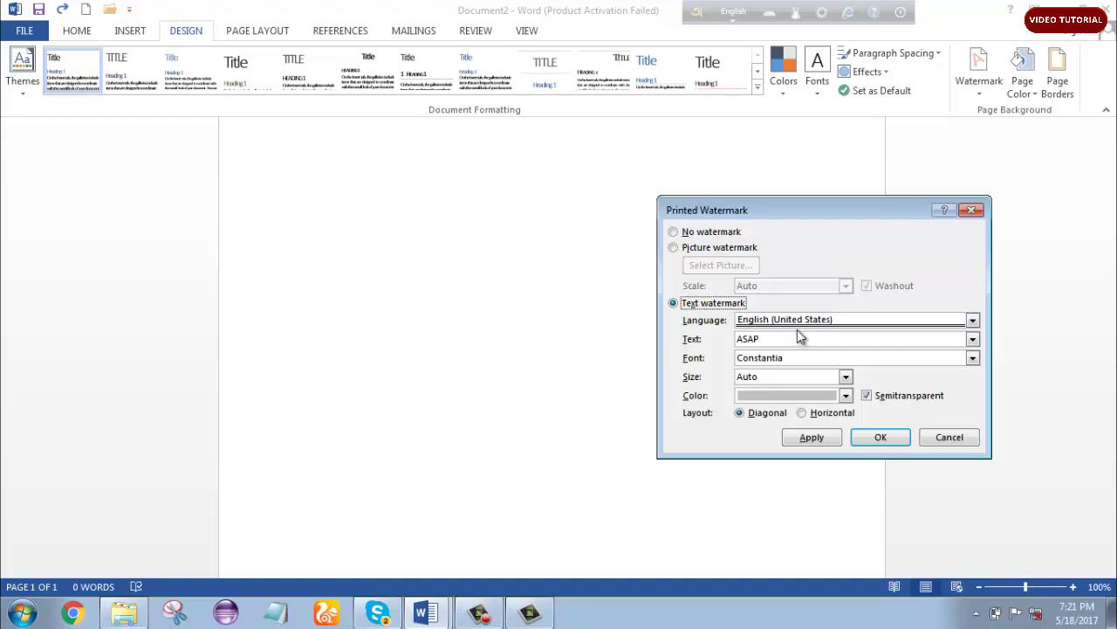
click(924, 322)
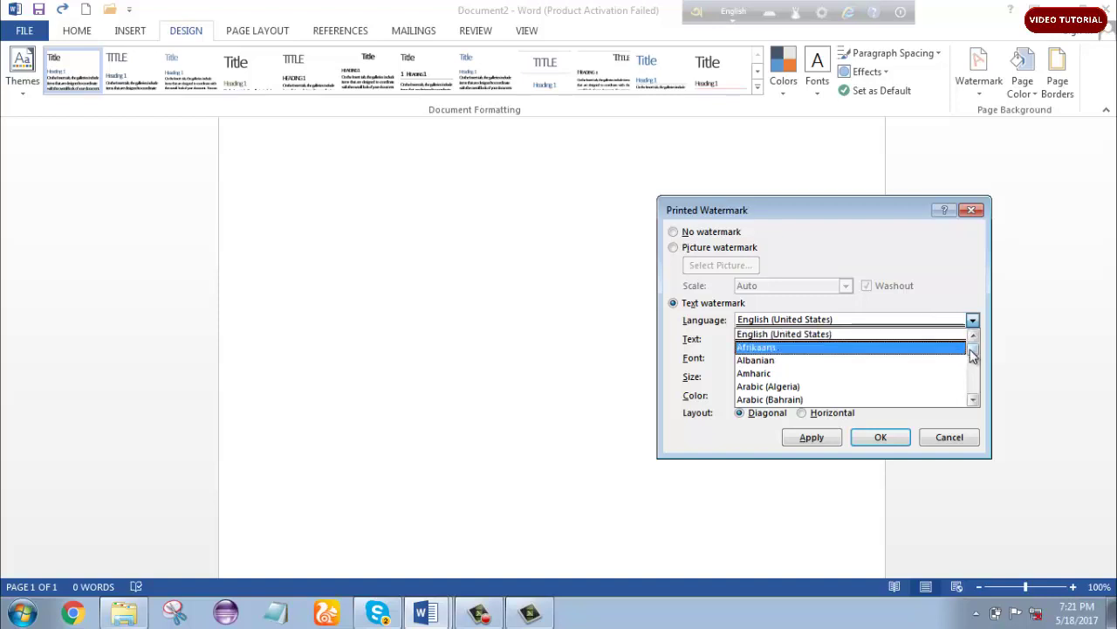
mouse_move(973, 349)
mouse_down()
mouse_move(973, 400)
mouse_move(973, 339)
mouse_up()
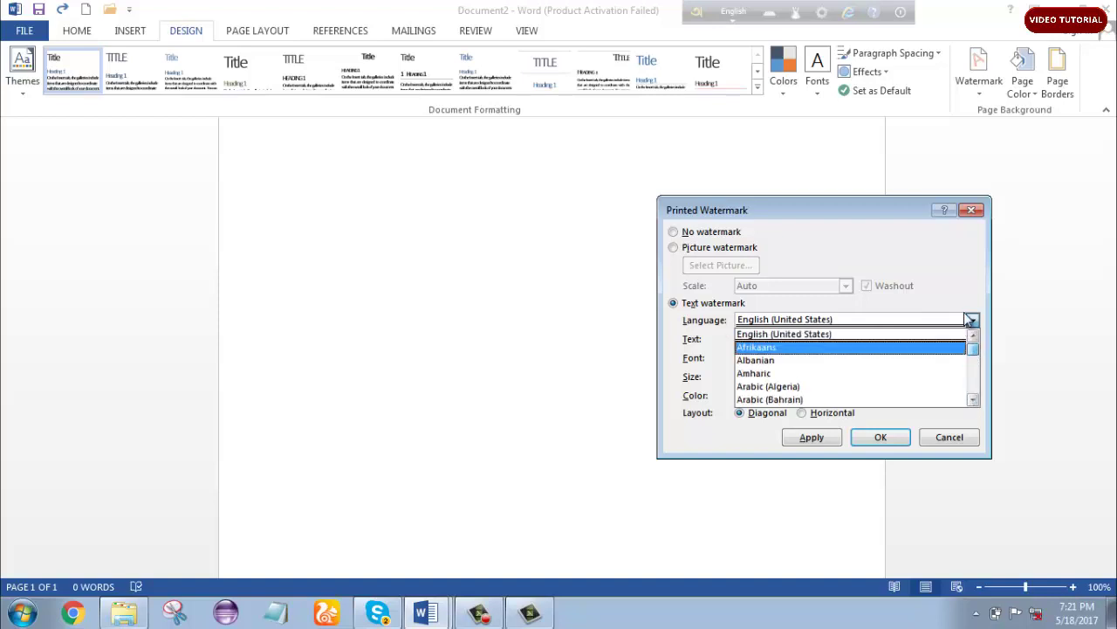
click(826, 336)
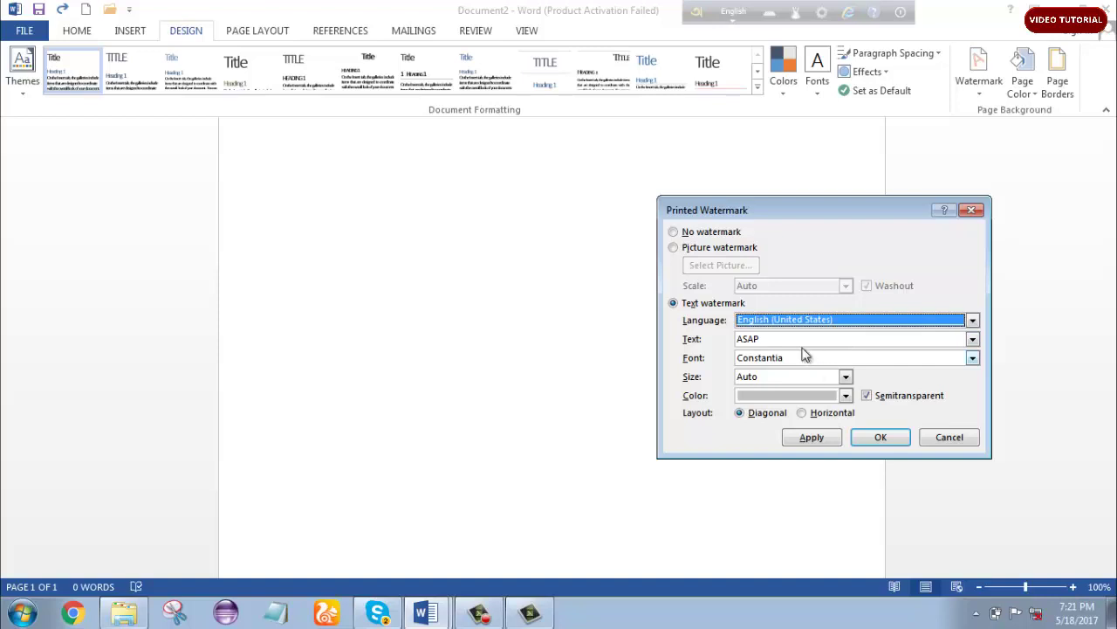
Replace the ASAP placeholder with 'Mim Germents' and keep Constantia as the font.
click(778, 340)
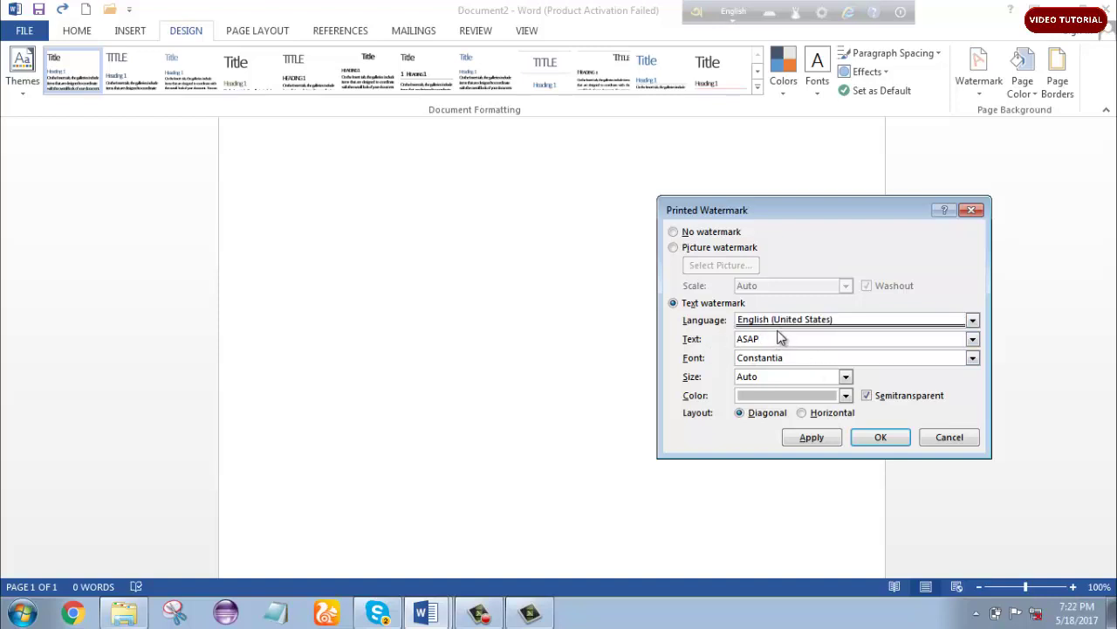
drag(757, 339, 730, 341)
text(M)
text(im Ger)
text(me)
text(b)
key(BackSpace)
text(n)
text(ts)
click(972, 358)
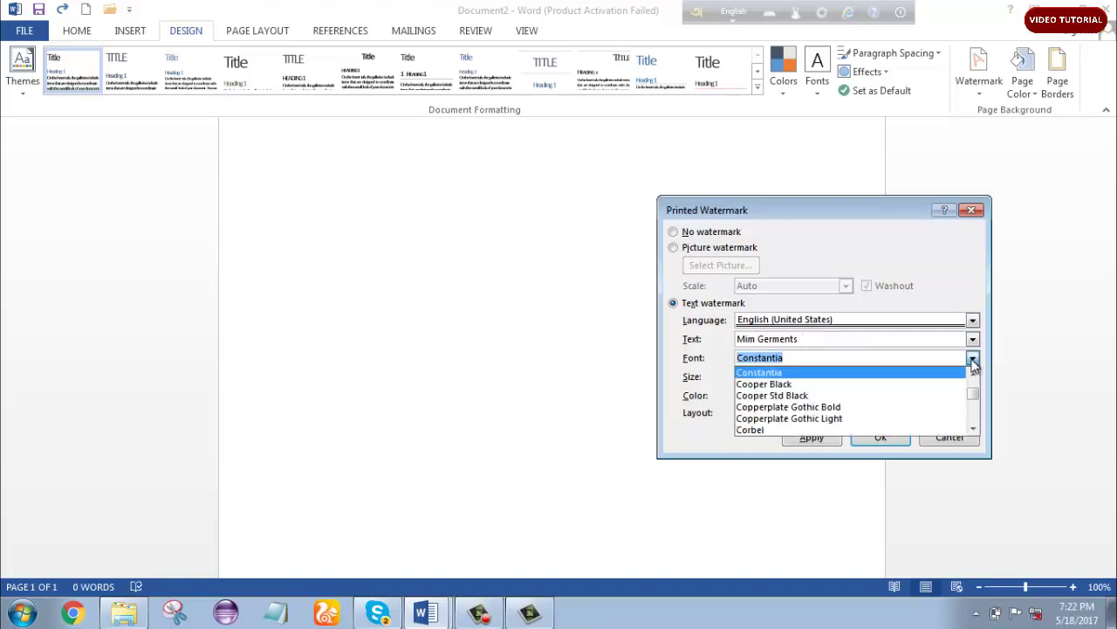
click(788, 374)
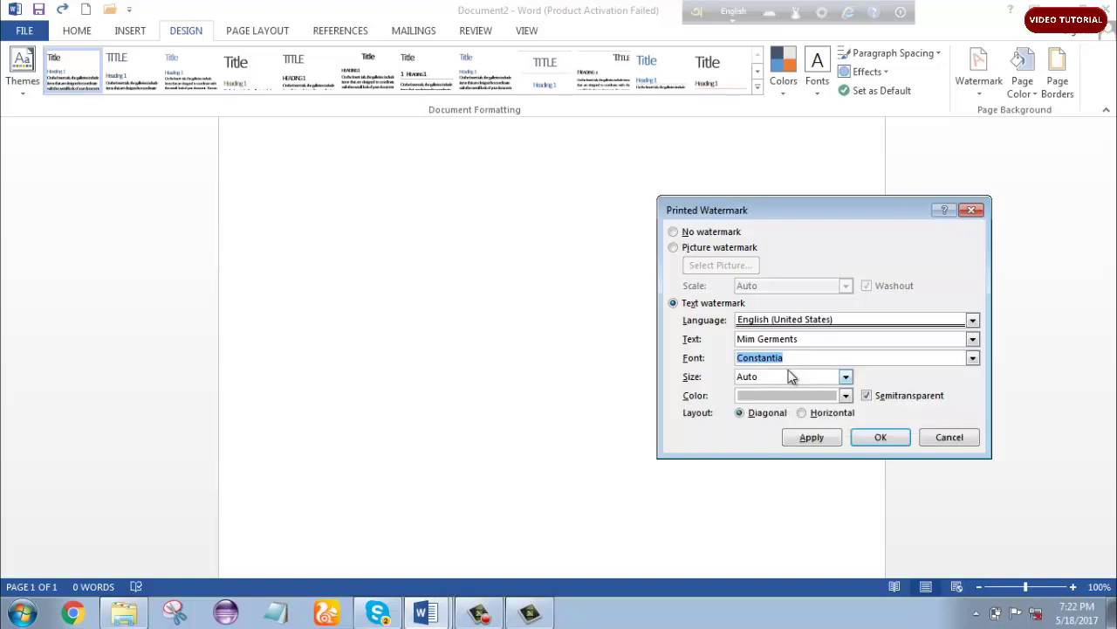
Keep the watermark size on Auto and set its colour to Red.
click(800, 376)
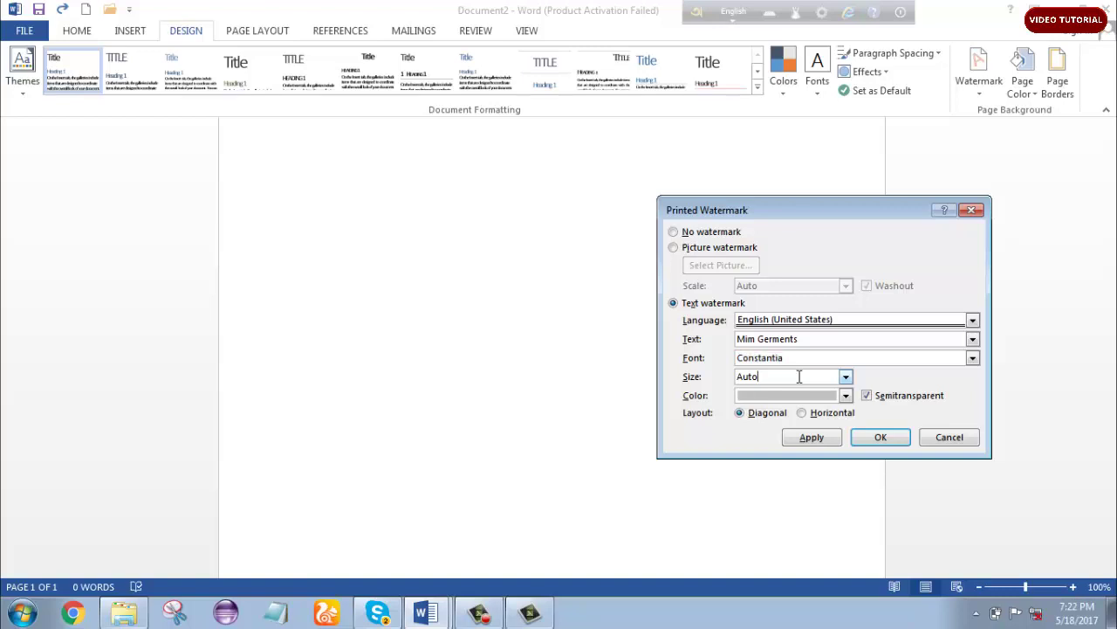
click(846, 376)
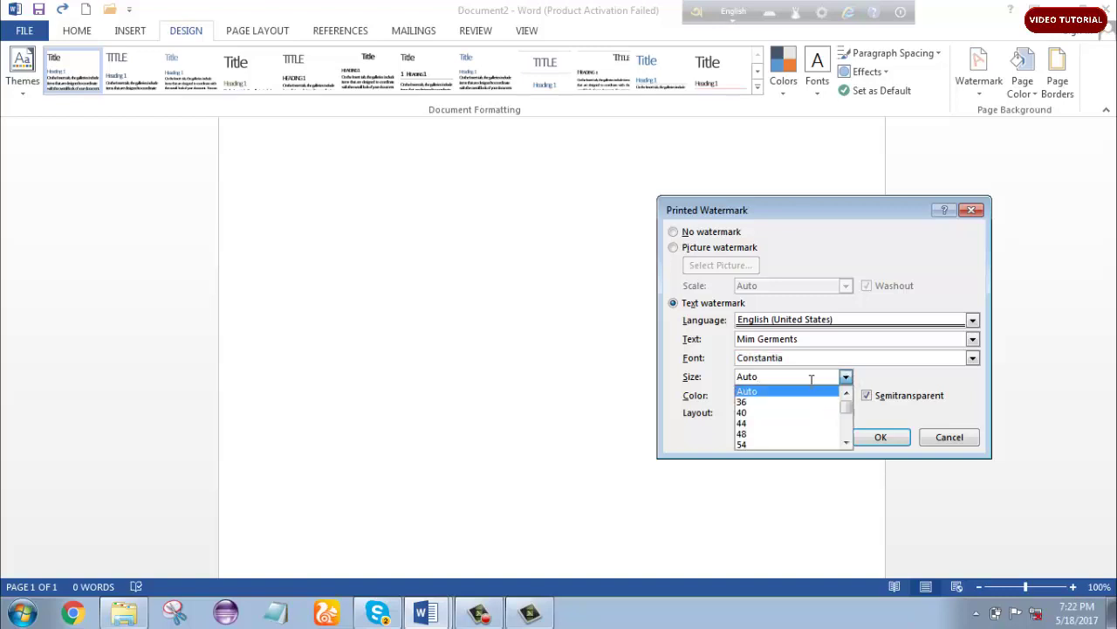
click(817, 376)
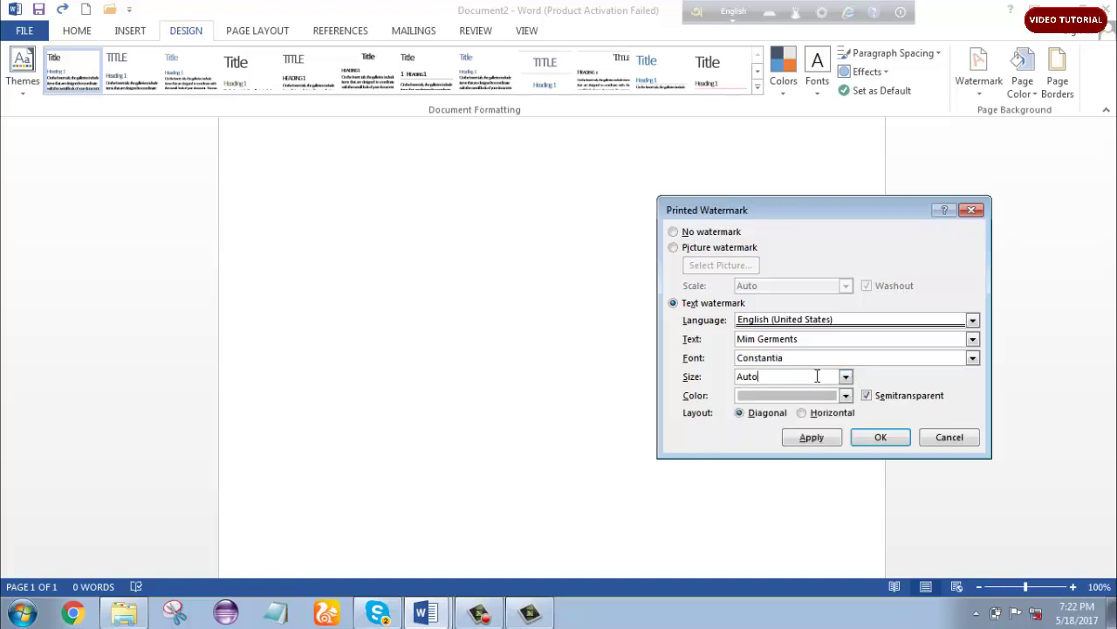
click(738, 398)
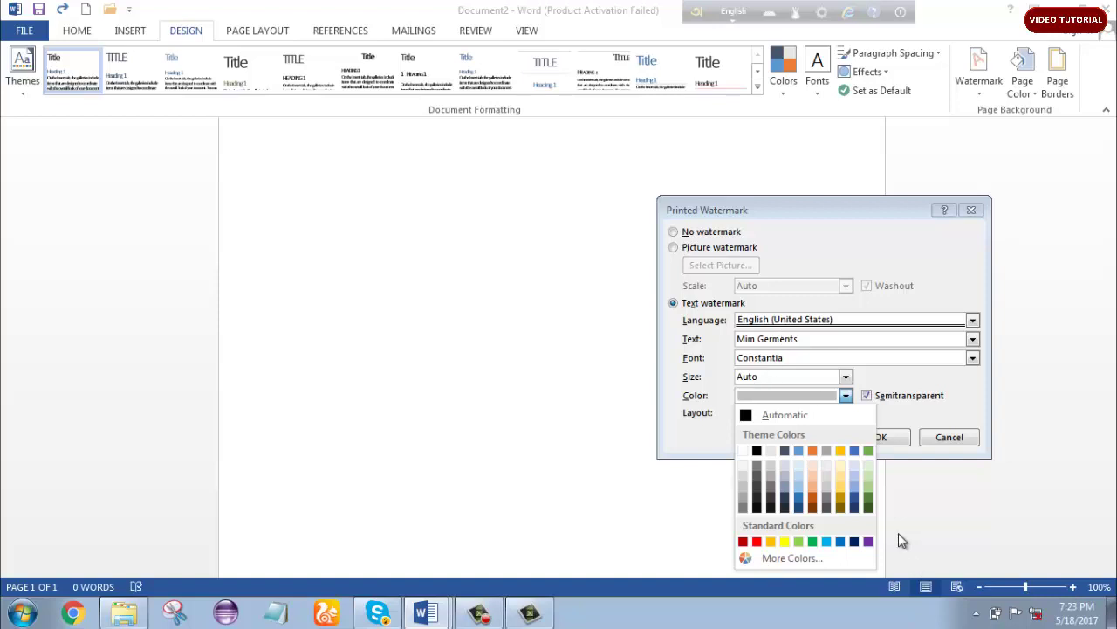
click(757, 541)
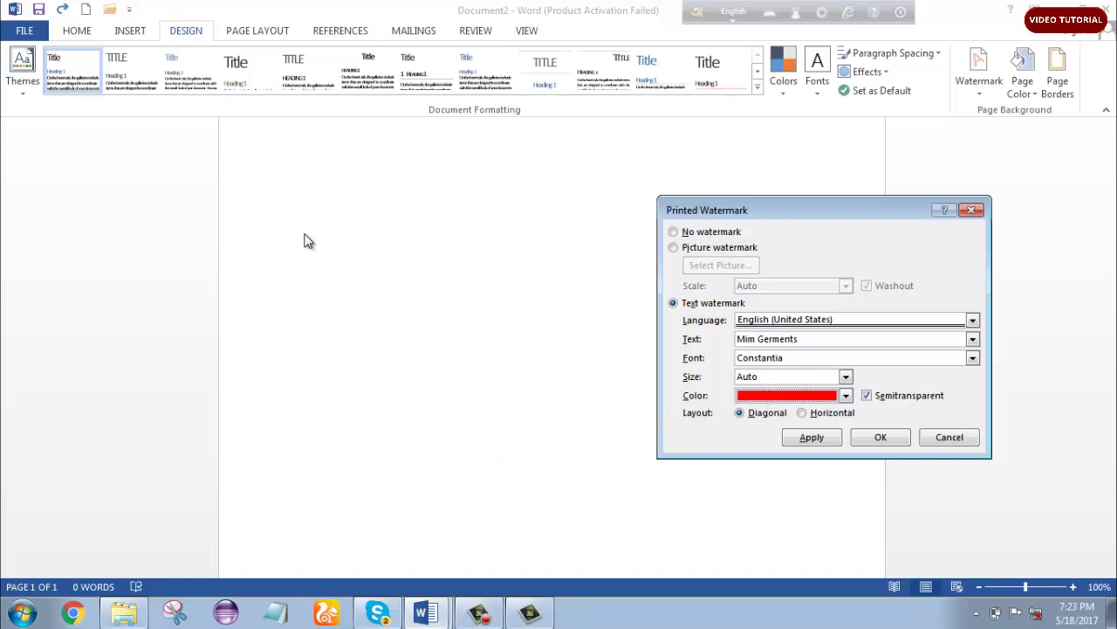
Launch WordPad with a blank document from the Start menu.
click(307, 278)
click(23, 614)
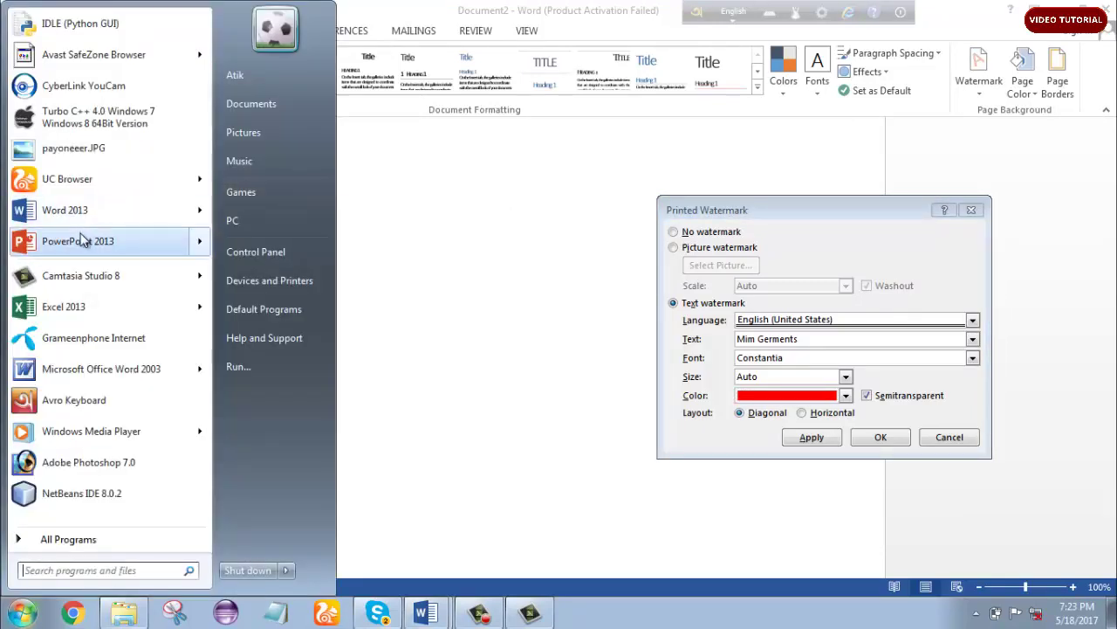
mouse_move(82, 237)
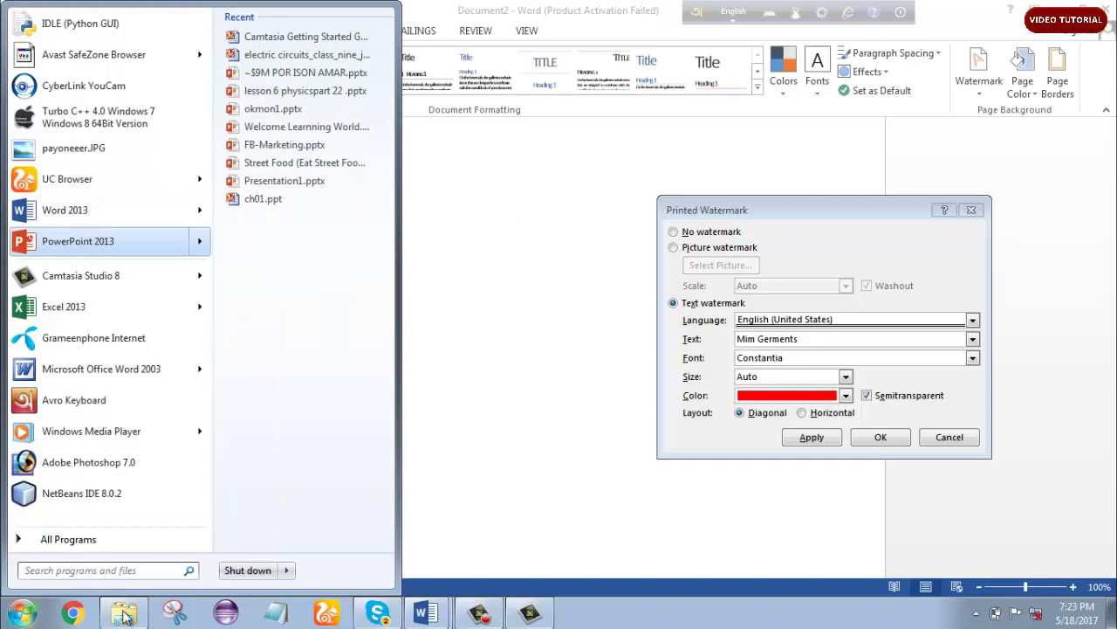
text(wo)
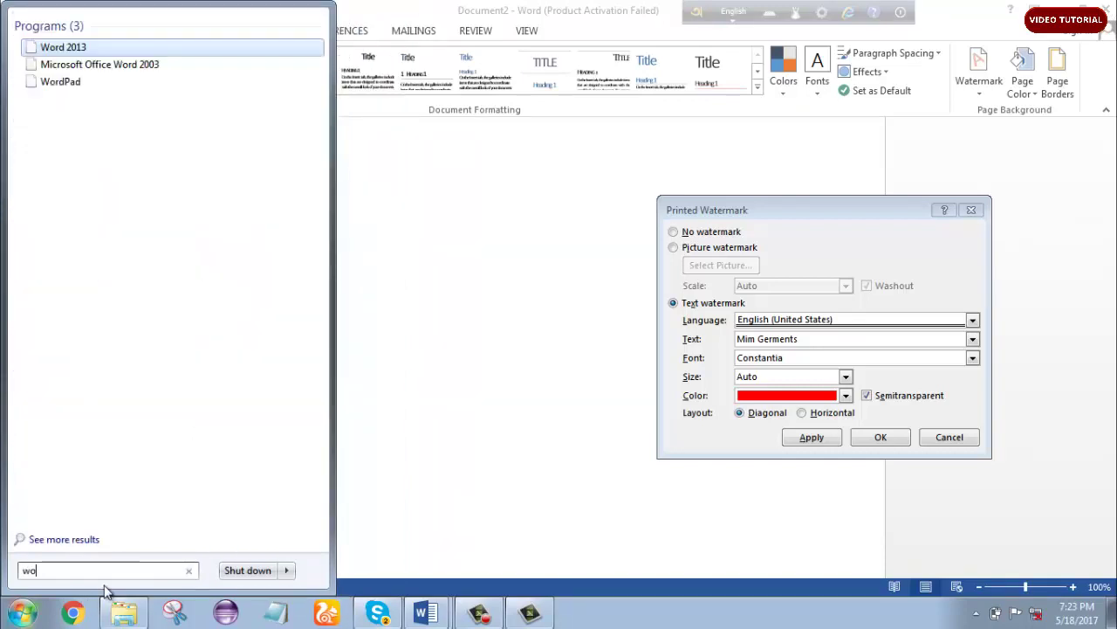
text(rd)
click(59, 86)
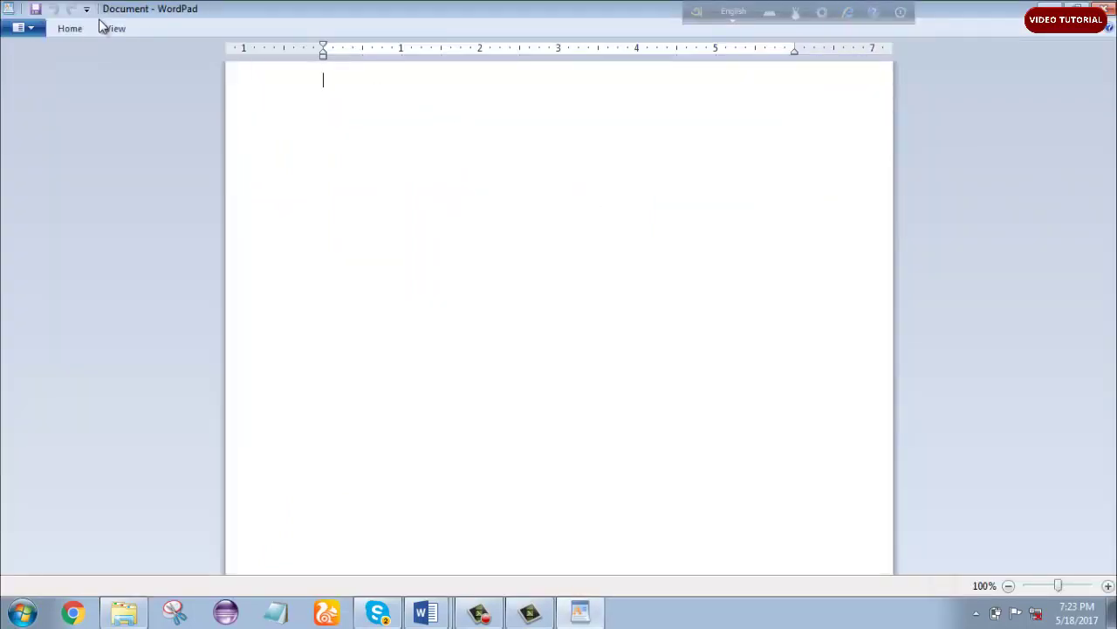
Insert a Paint drawing, enlarge its canvas, and sketch a box with scribbled letters.
click(69, 28)
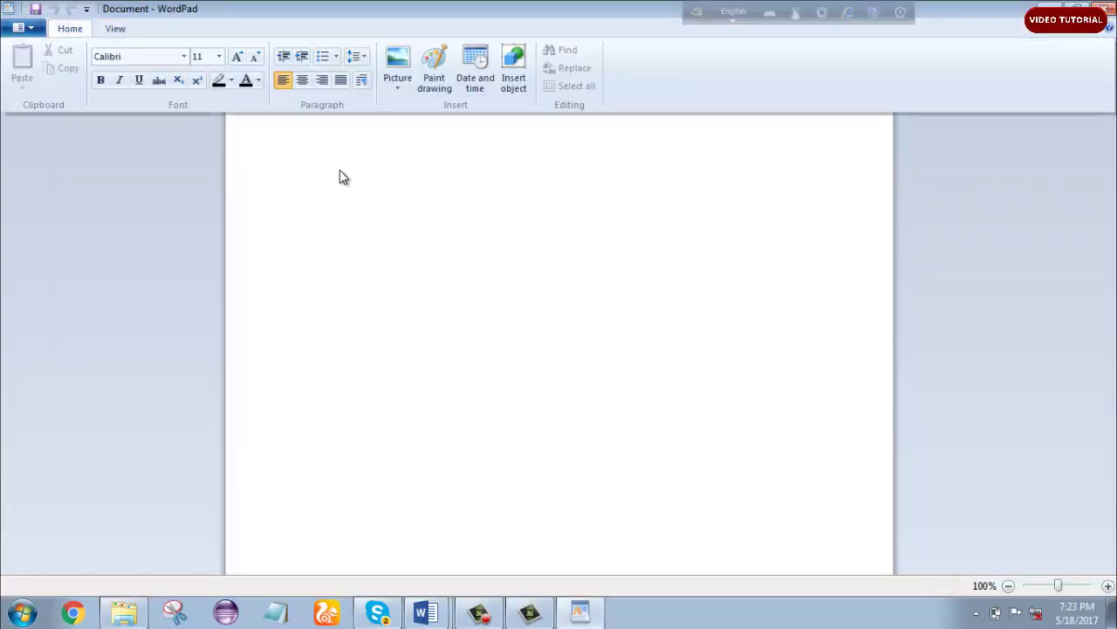
click(433, 61)
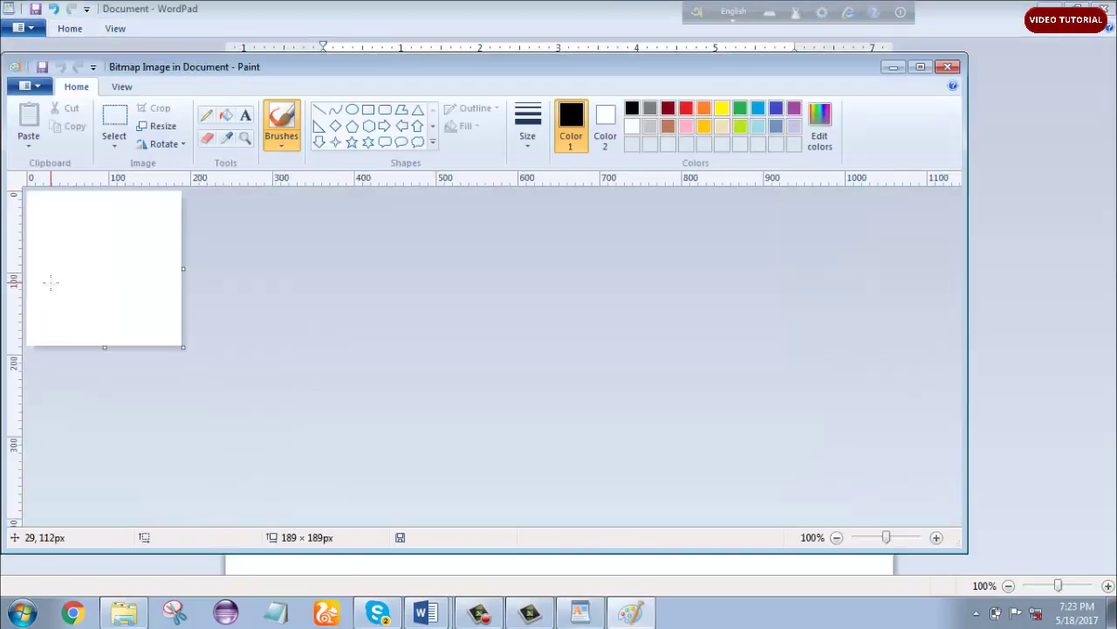
drag(183, 347, 738, 463)
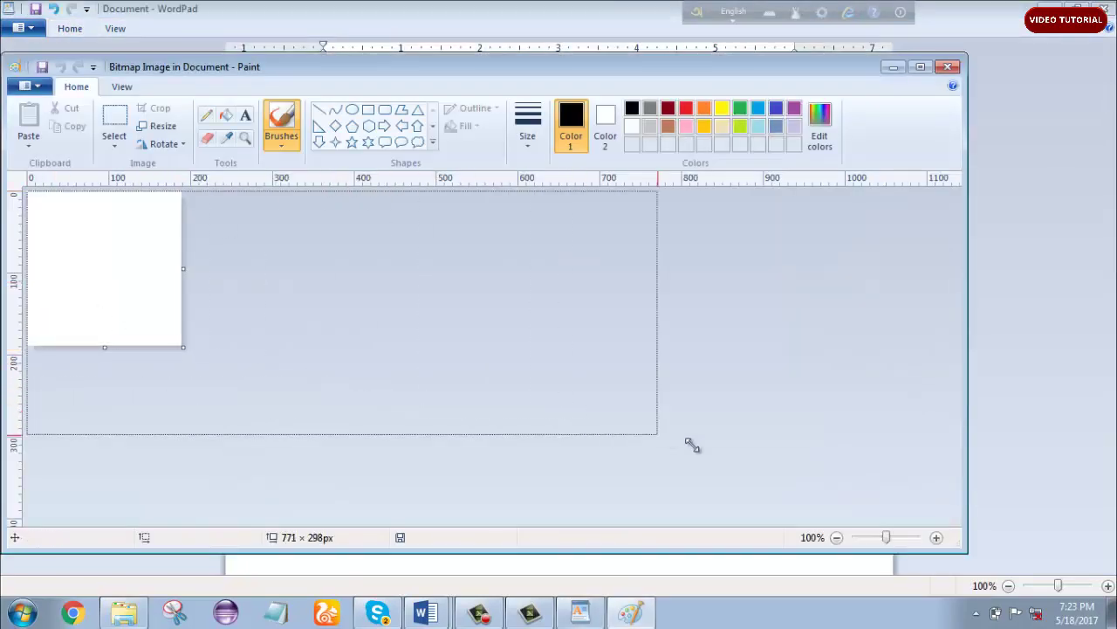
mouse_move(276, 254)
mouse_down()
mouse_move(374, 244)
mouse_move(273, 255)
mouse_up()
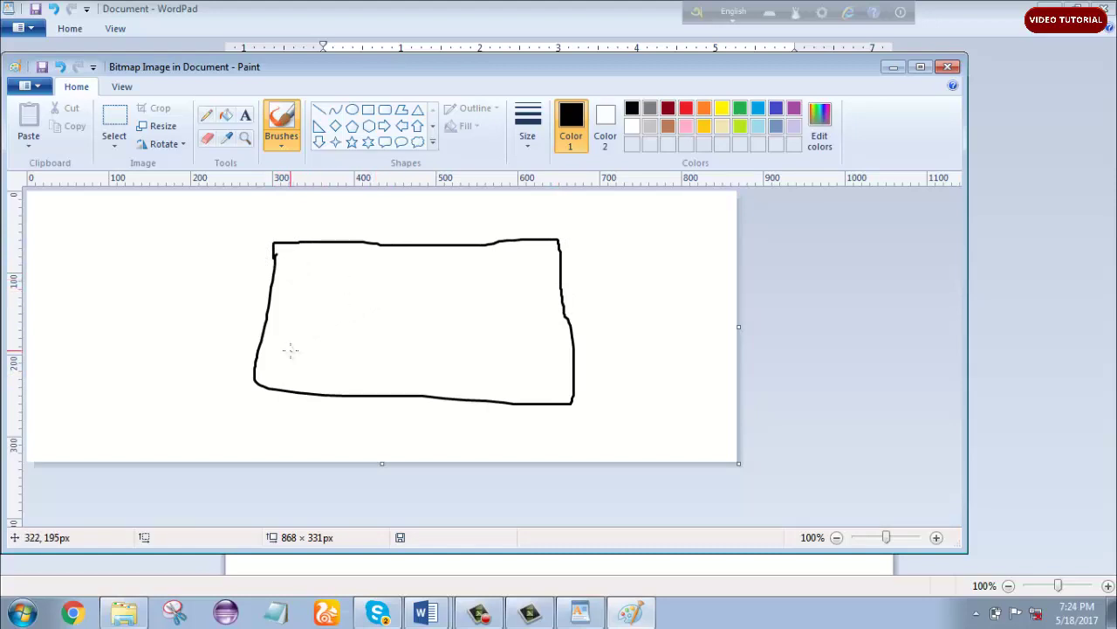
mouse_move(291, 349)
mouse_down()
mouse_move(297, 371)
mouse_move(325, 356)
mouse_up()
mouse_move(339, 310)
mouse_down()
mouse_move(347, 355)
mouse_move(536, 258)
mouse_up()
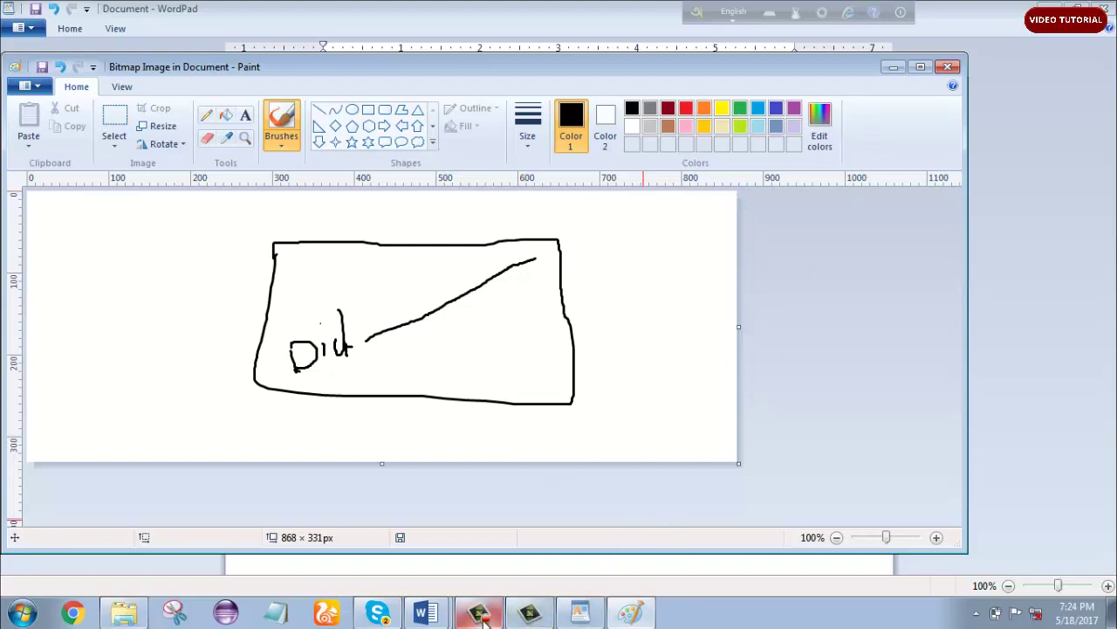
mouse_move(527, 618)
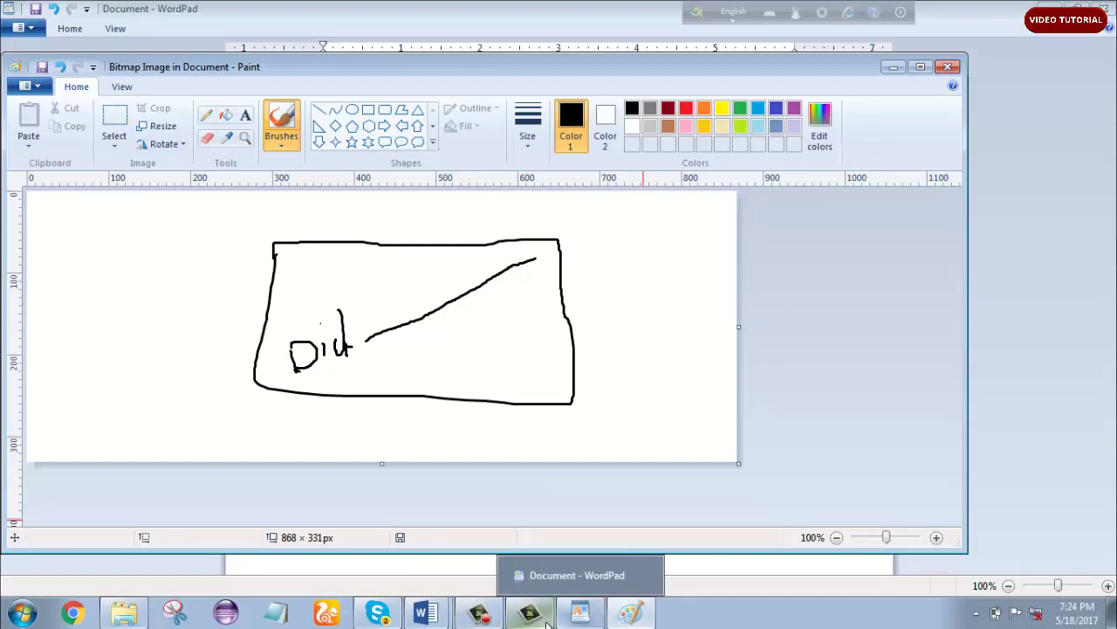
mouse_move(419, 616)
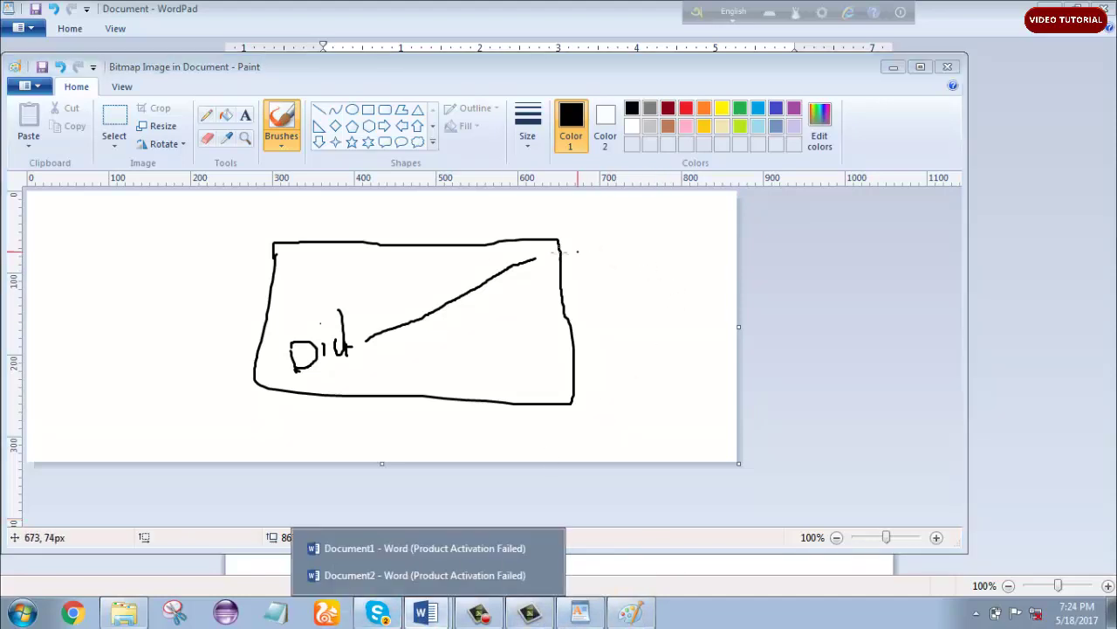
Set the watermark layout to Horizontal in Word's Printed Watermark dialog.
click(405, 549)
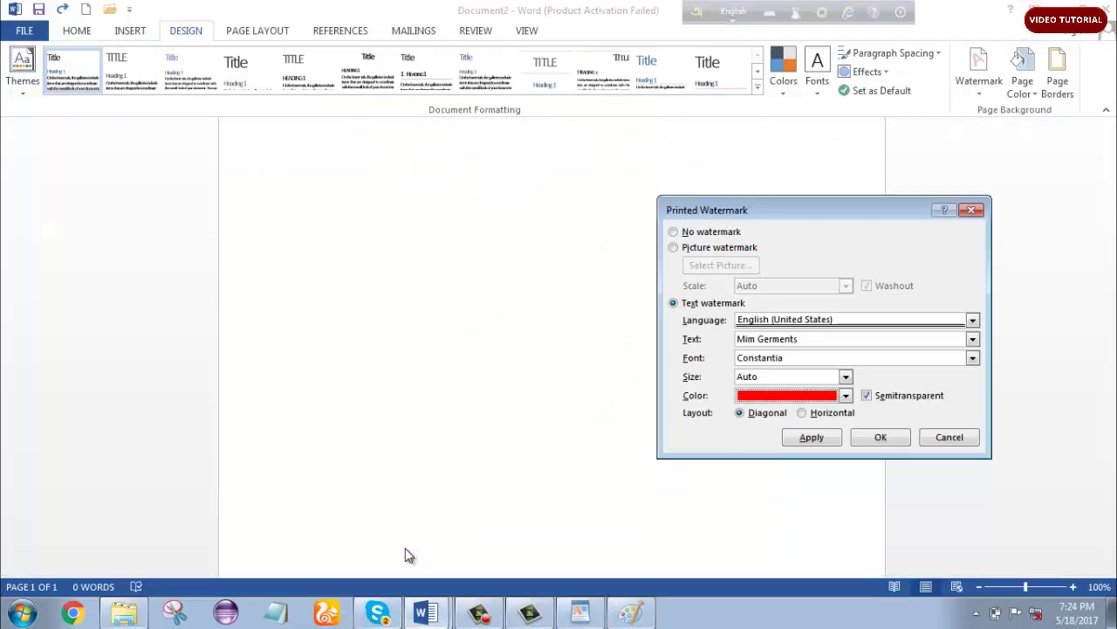
click(832, 416)
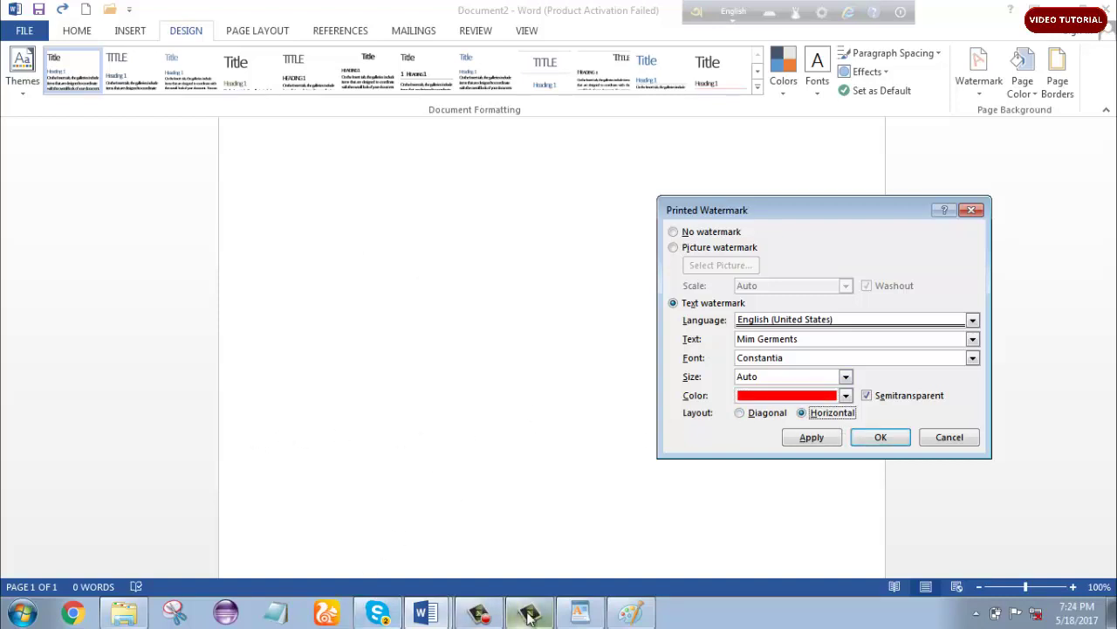
click(630, 613)
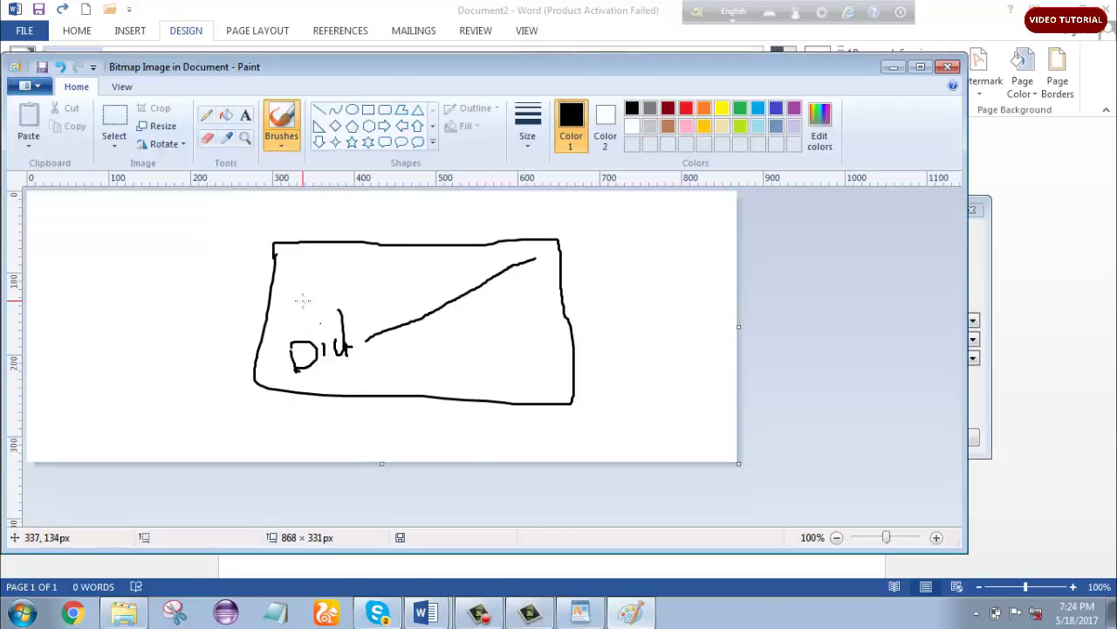
Draw a horizontal line and two crossing diagonals across the Paint box, then minimize Paint.
drag(304, 301, 467, 302)
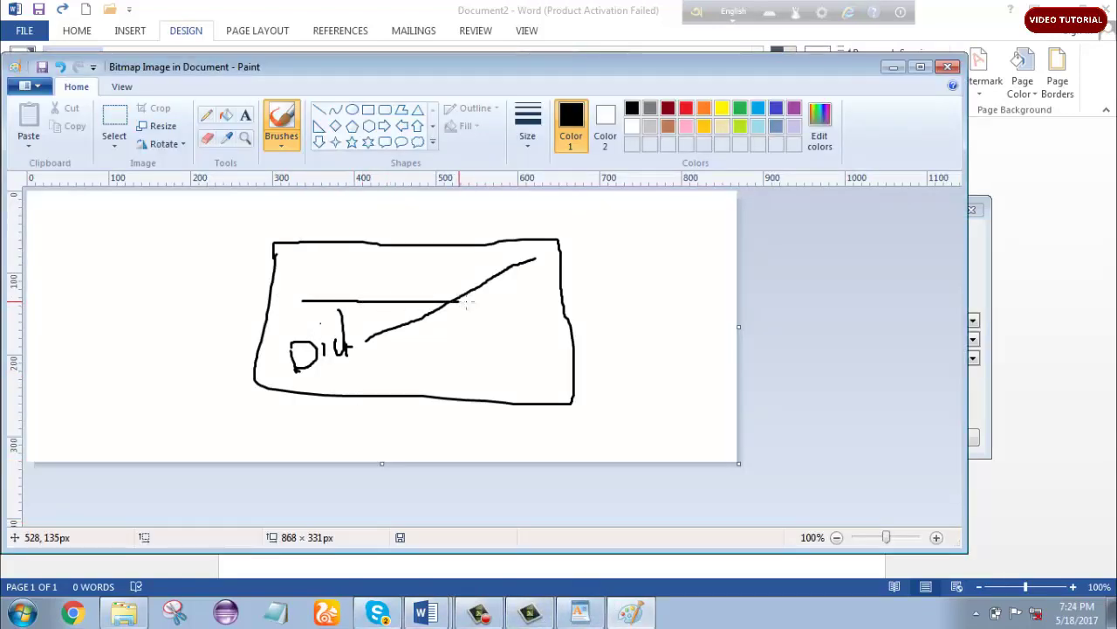
drag(467, 303, 546, 304)
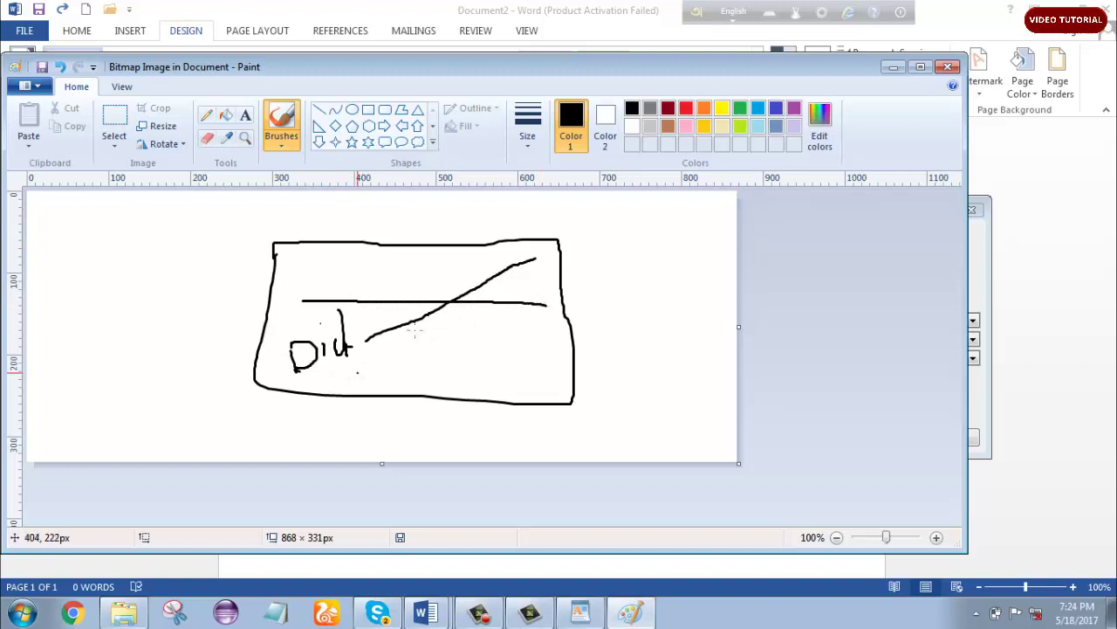
drag(295, 255, 577, 369)
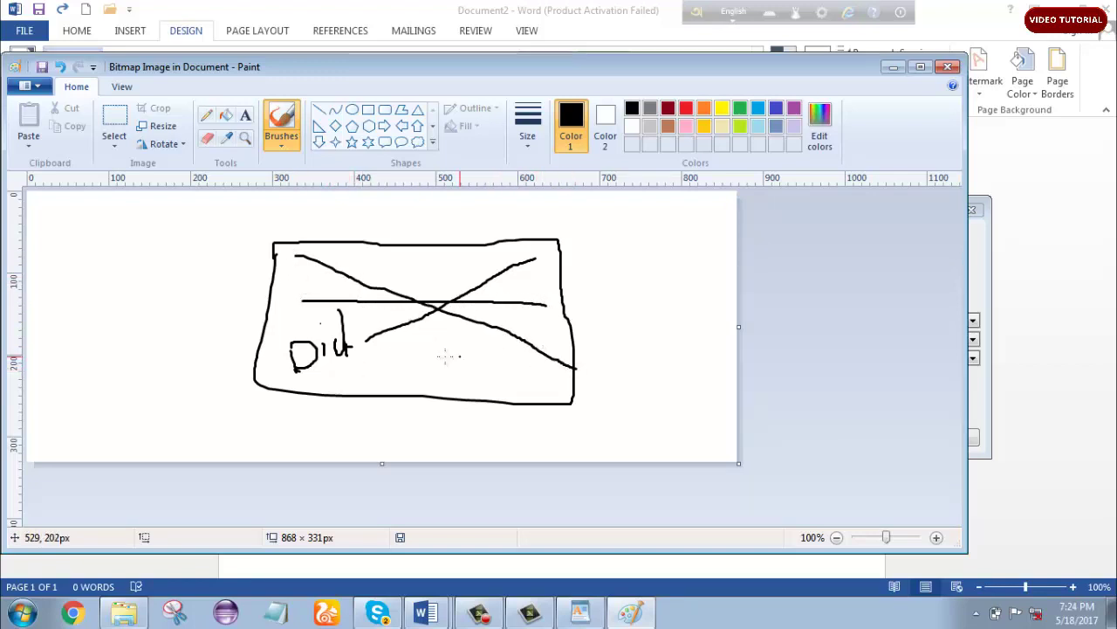
drag(255, 371, 528, 252)
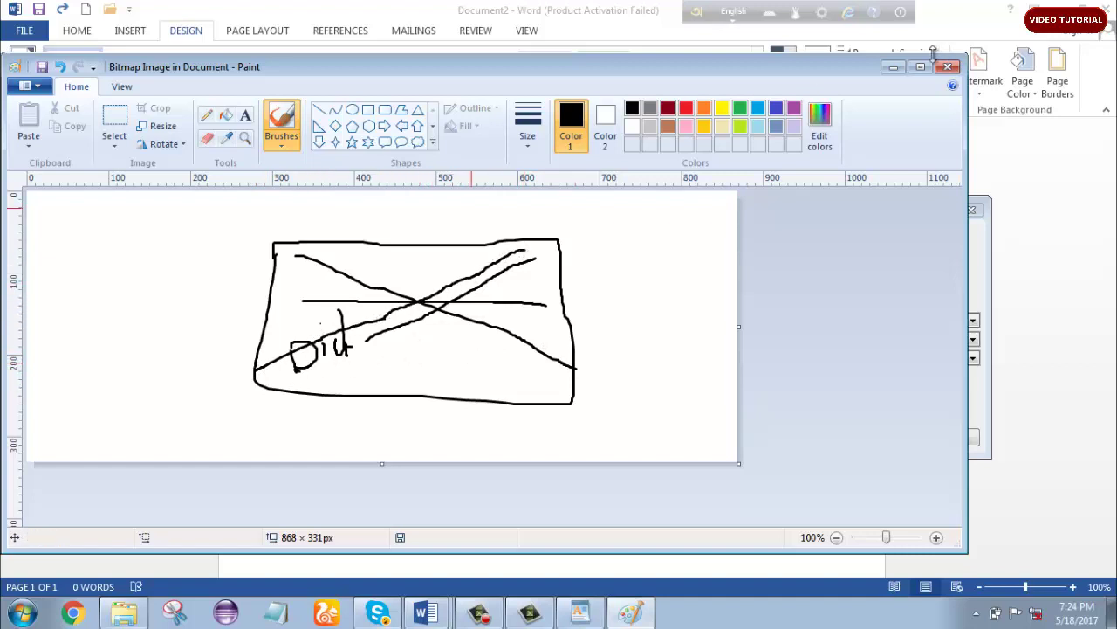
click(893, 67)
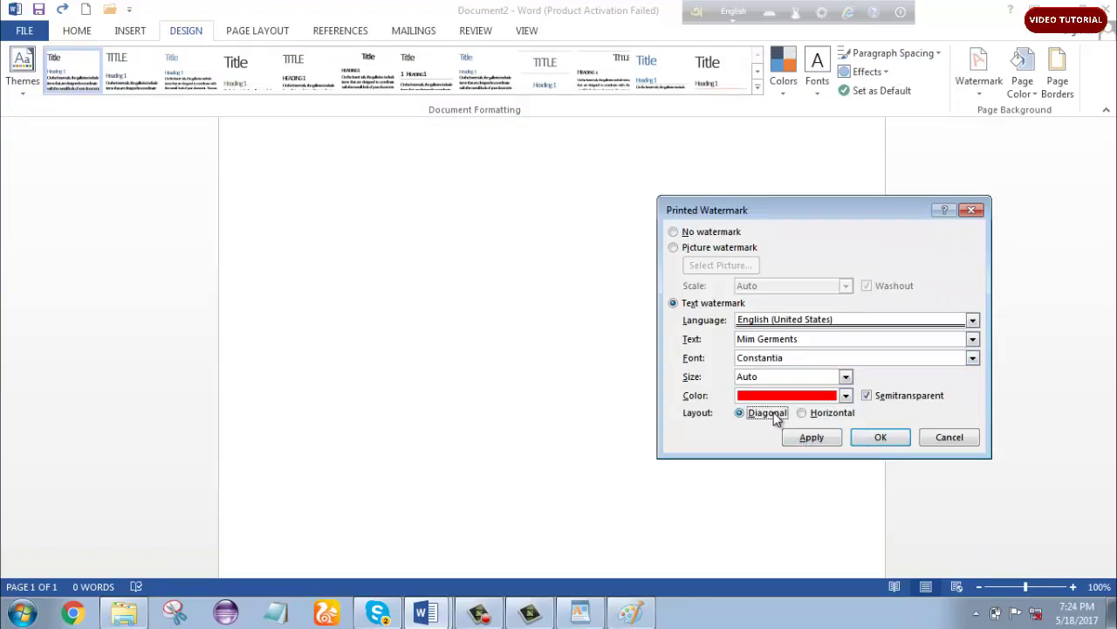
Apply the diagonal red 'Mim Germents' Constantia watermark, close the dialog, and review it on the page.
click(831, 445)
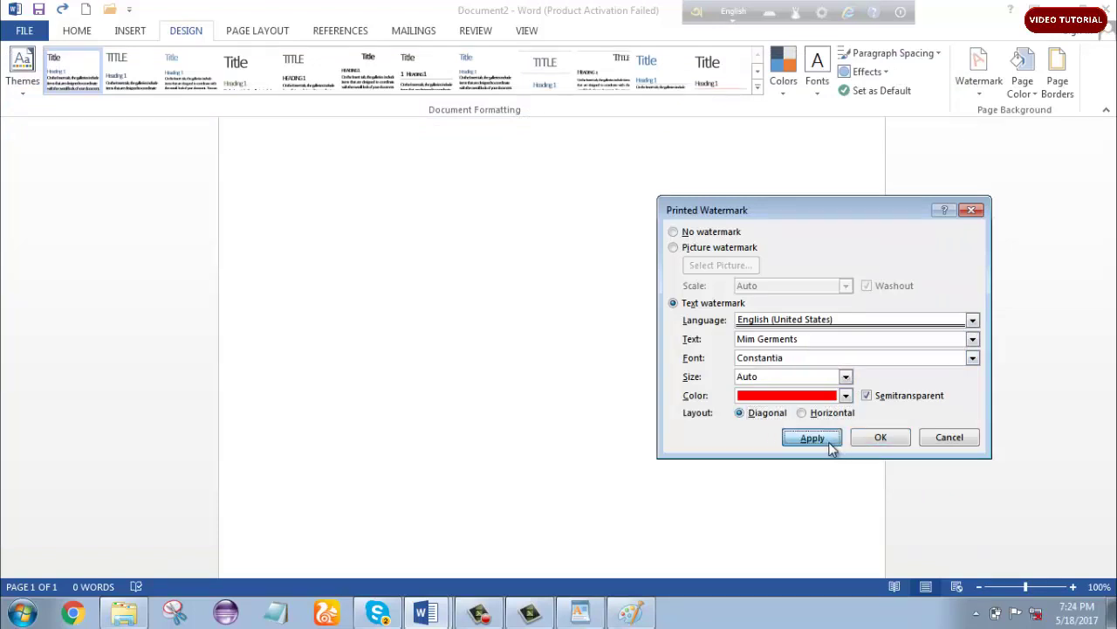
click(951, 441)
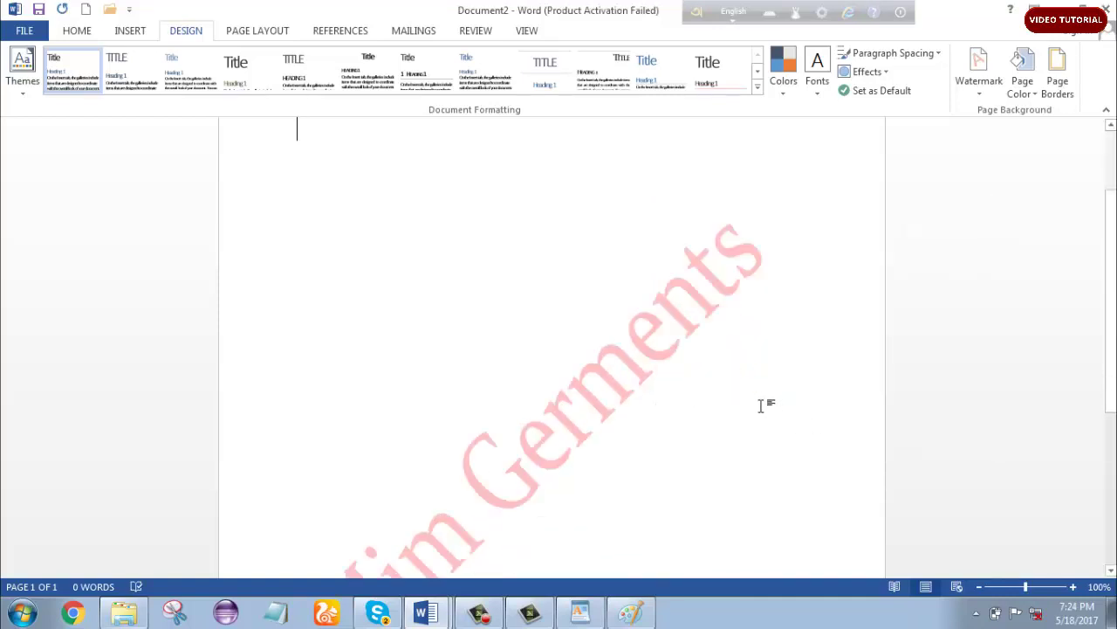
scroll(761, 405, down, 3)
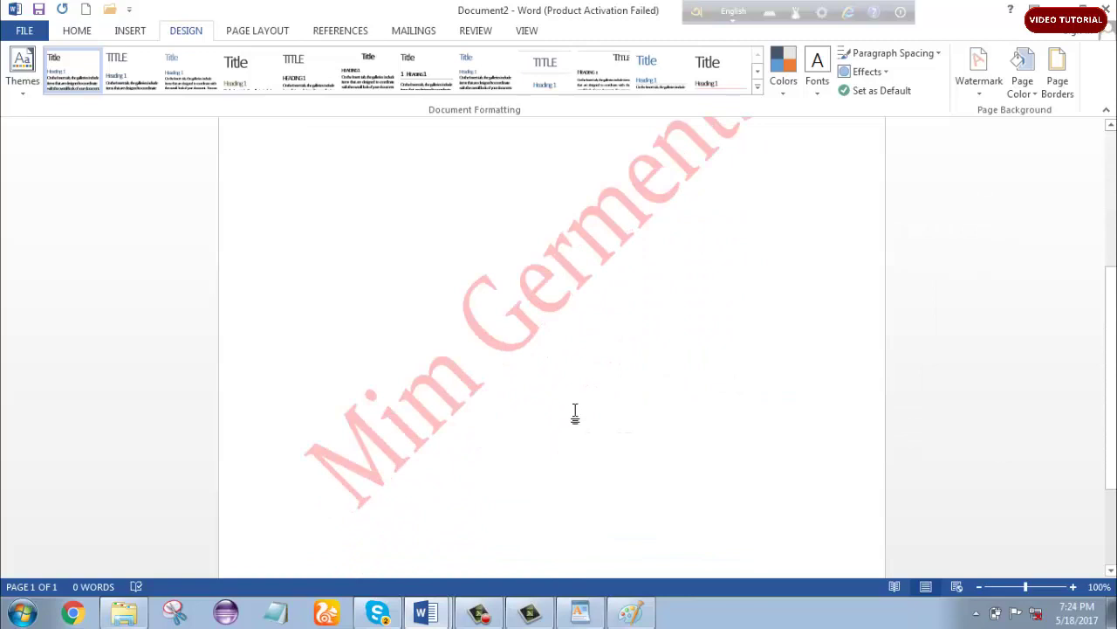
scroll(743, 529, up, 1)
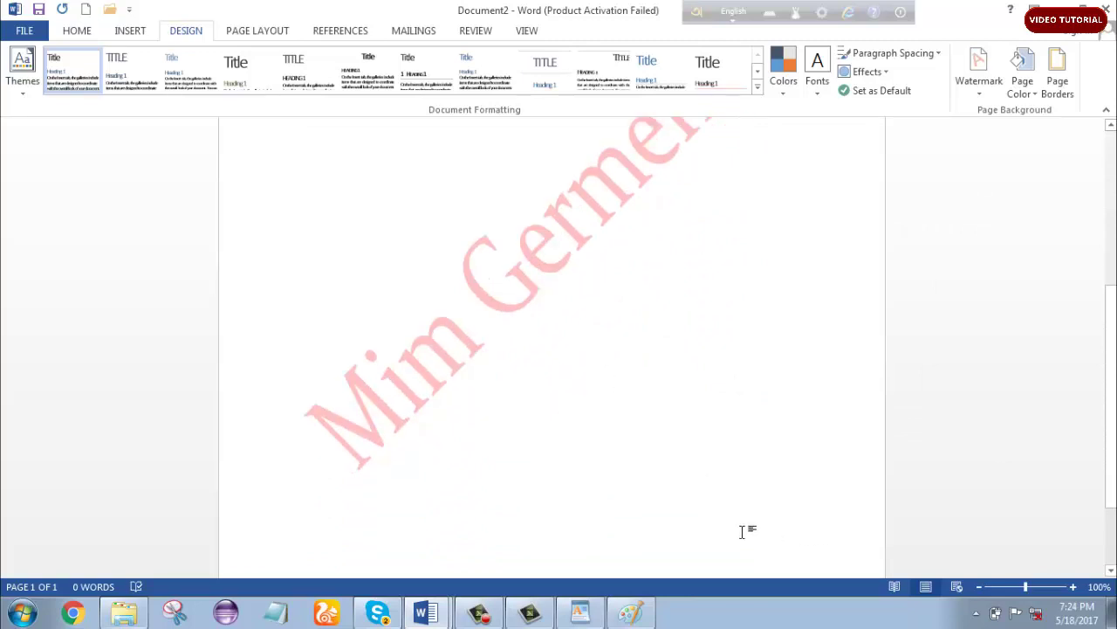
scroll(743, 528, up, 1)
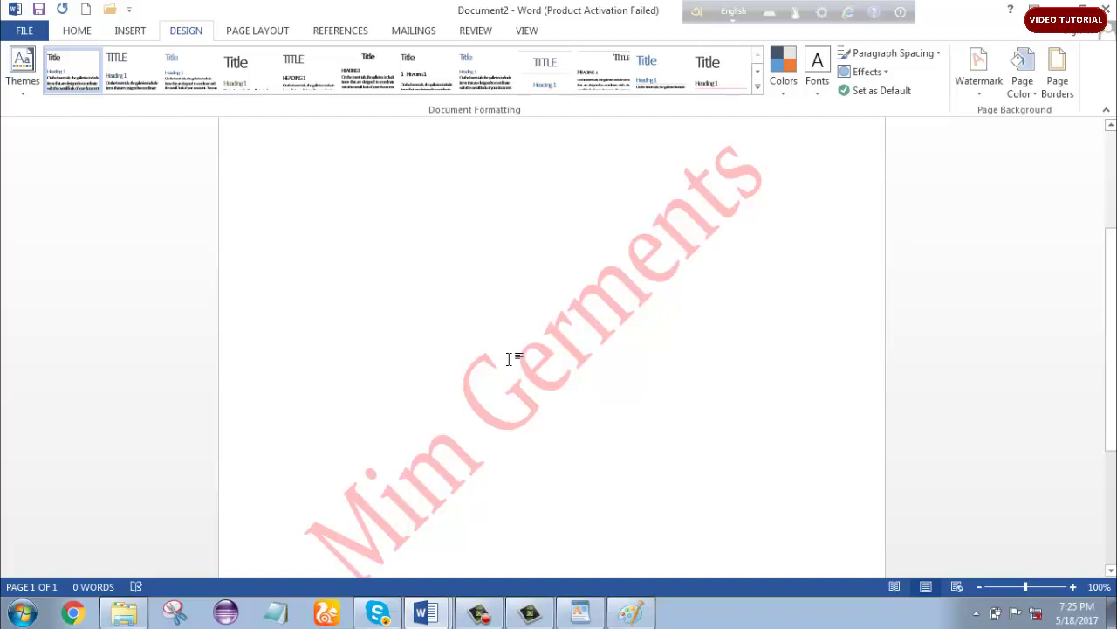
scroll(509, 358, down, 1)
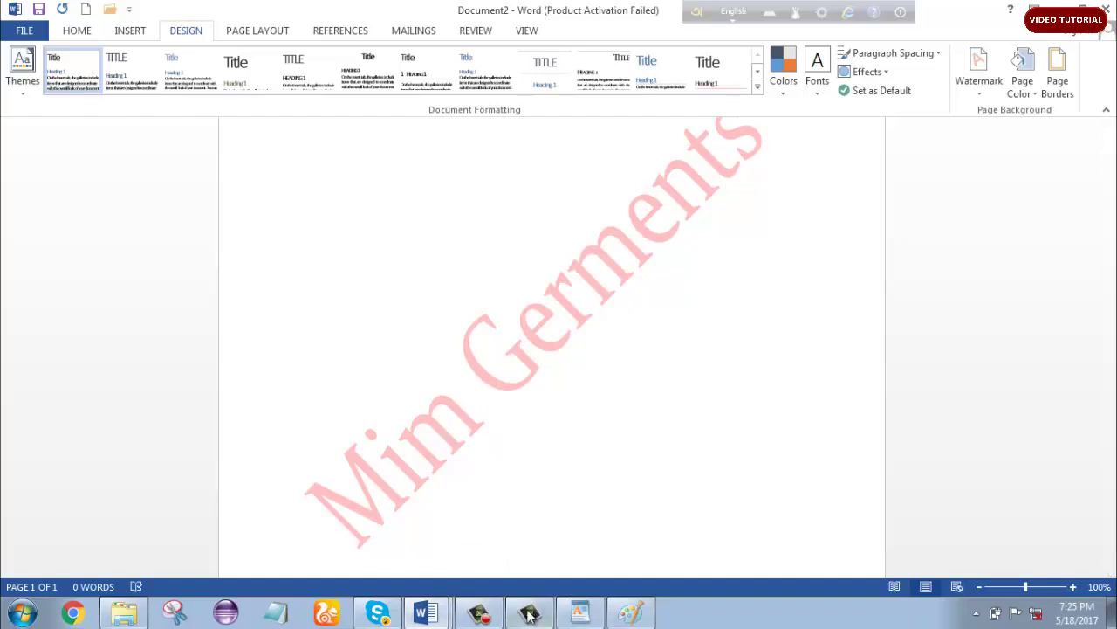
click(478, 613)
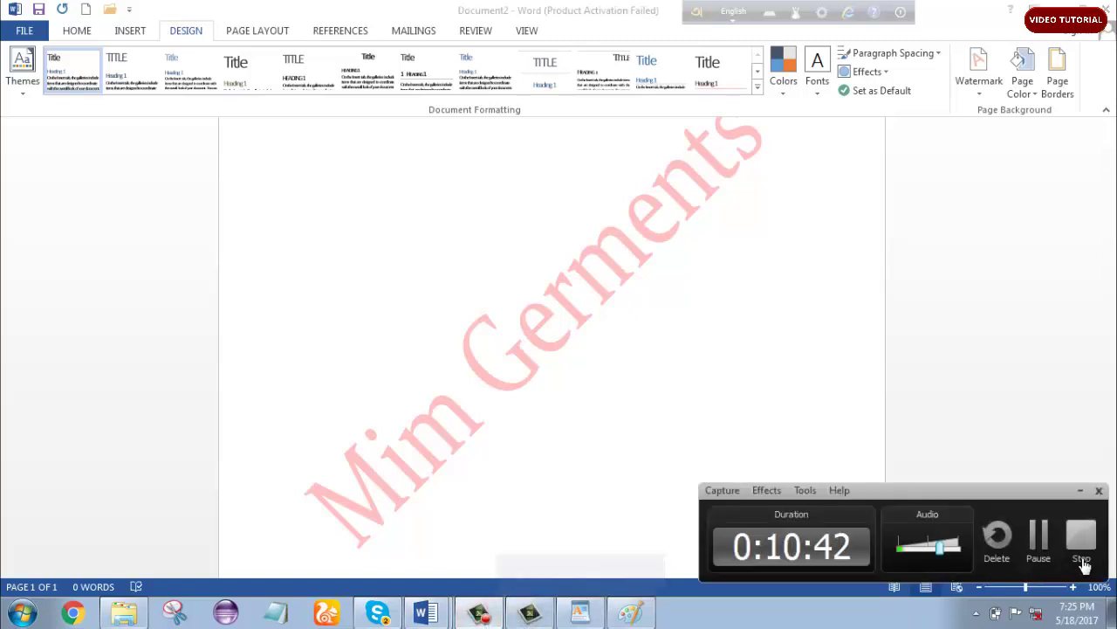